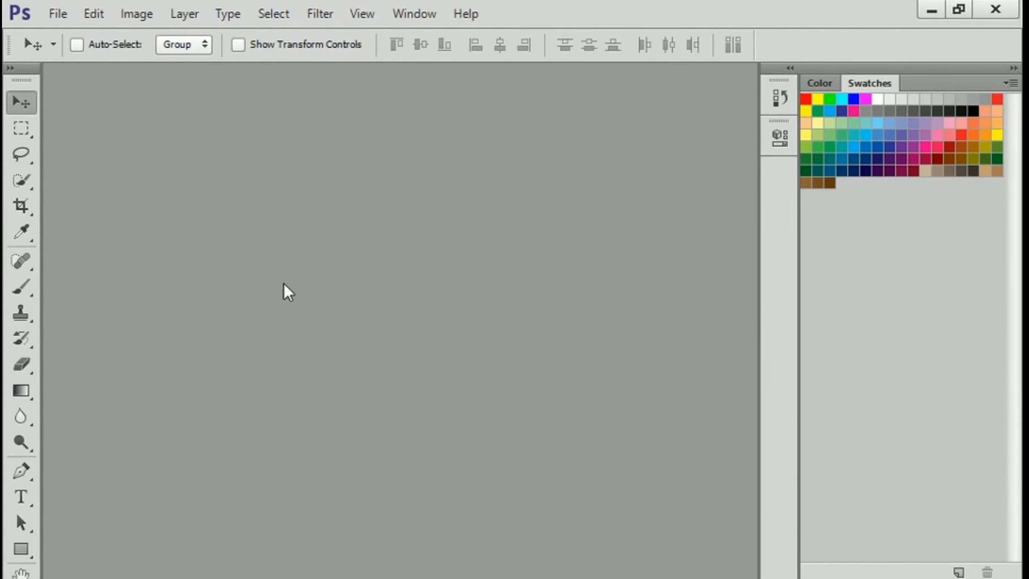
Step: Create a new 2048 × 1152 px, 72 ppi RGB document with a white background
{"action": "key", "text": "ctrl+n"}
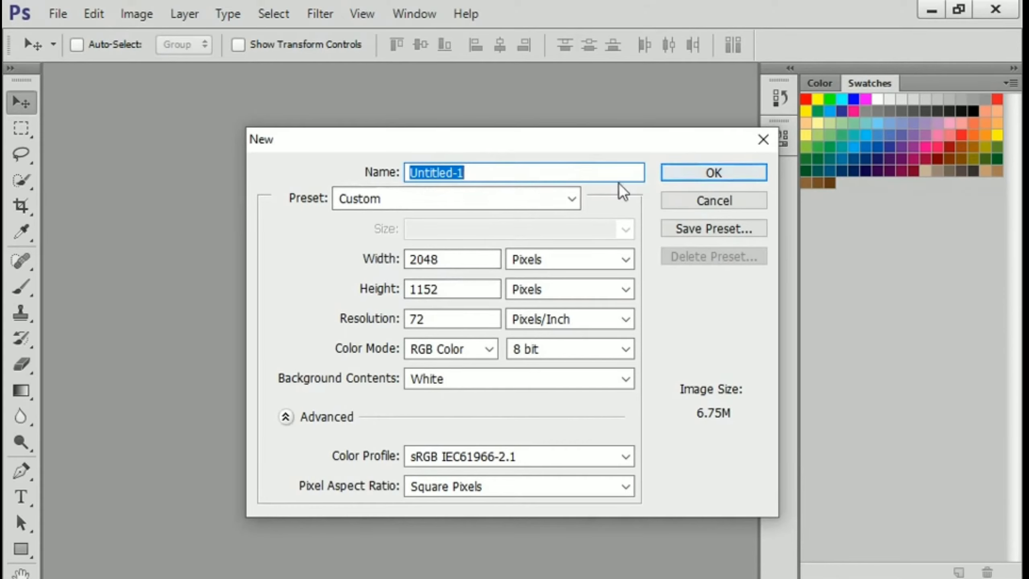
{"action": "left_click", "coordinate": [702, 178]}
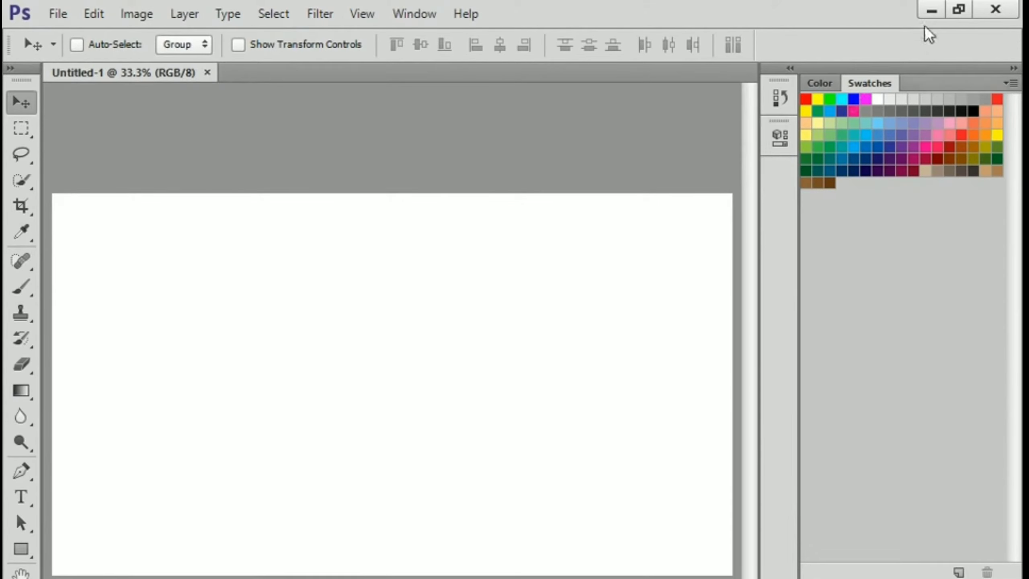
Step: Drag the 'Natural fresh chalkboard advertising' image from the New png folder onto the canvas
{"action": "left_click", "coordinate": [931, 10]}
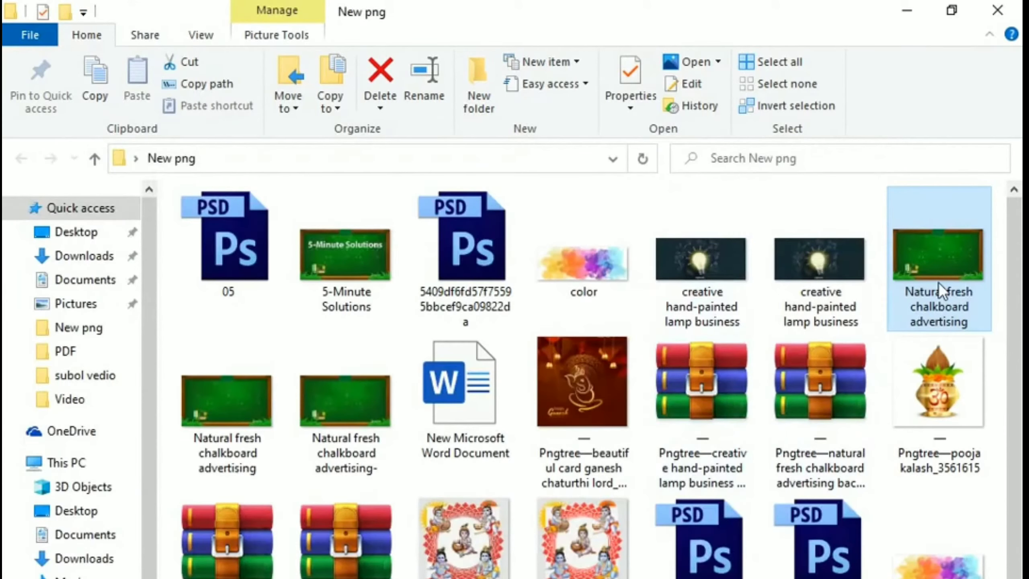
{"action": "left_click_drag", "start_coordinate": [940, 291], "coordinate": [337, 576]}
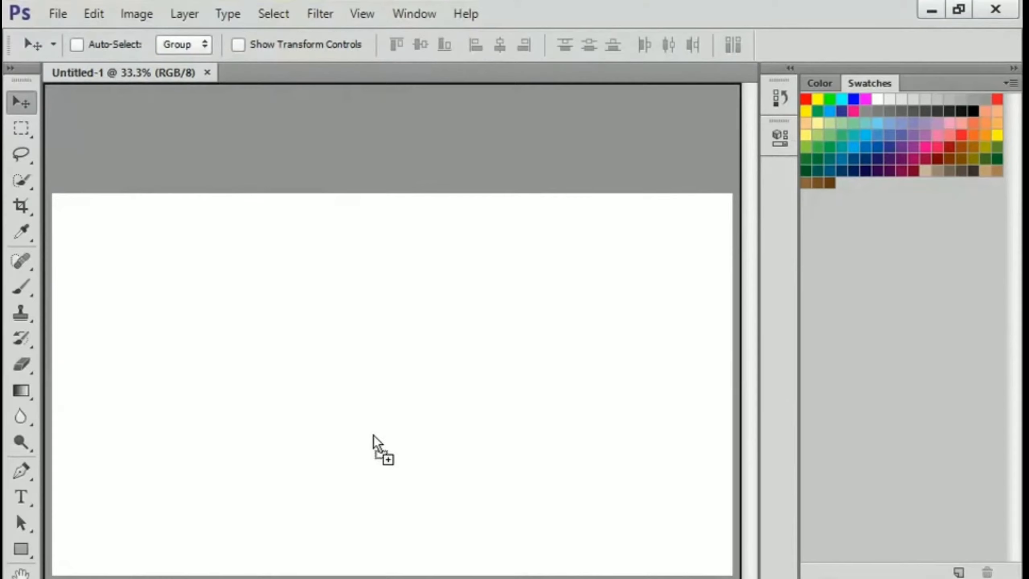
{"action": "left_click_drag", "start_coordinate": [337, 575], "coordinate": [373, 435]}
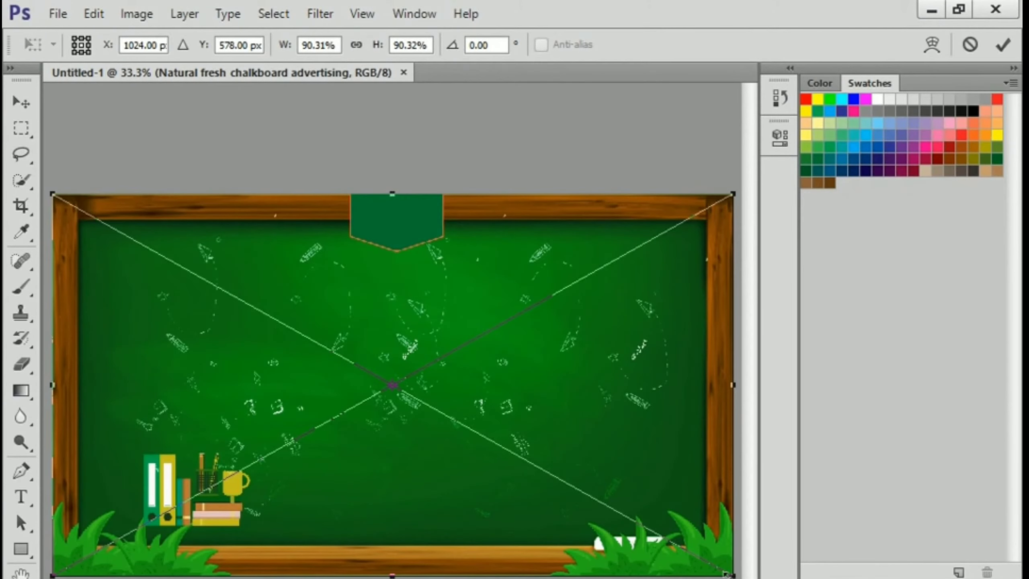
Step: Squash the placed chalkboard to about 25.6% height as a top banner and commit it
{"action": "mouse_move", "coordinate": [731, 572]}
{"action": "left_mouse_down"}
{"action": "mouse_move", "coordinate": [725, 364]}
{"action": "mouse_move", "coordinate": [736, 317]}
{"action": "left_mouse_up"}
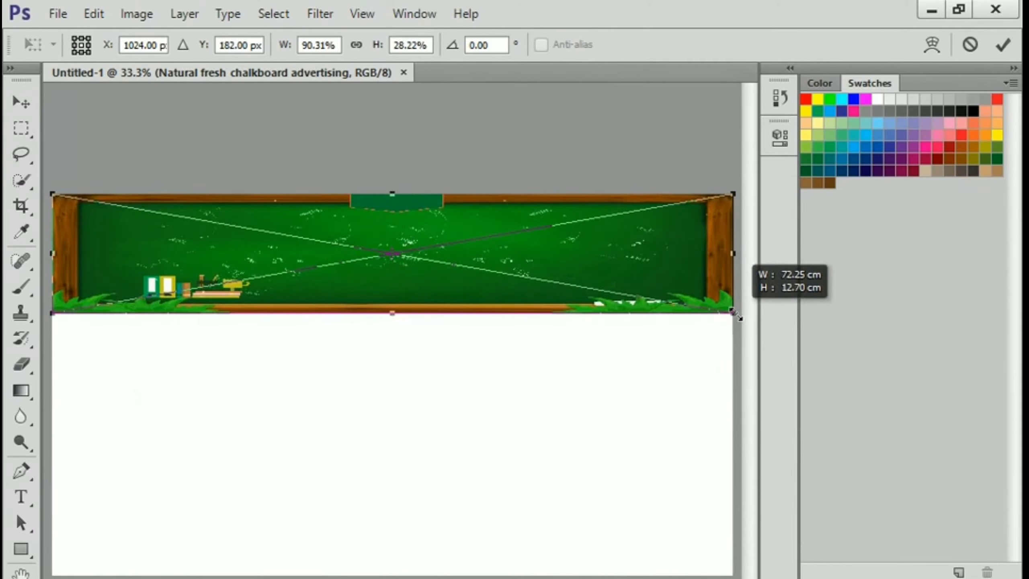
{"action": "left_click_drag", "start_coordinate": [736, 316], "coordinate": [736, 304]}
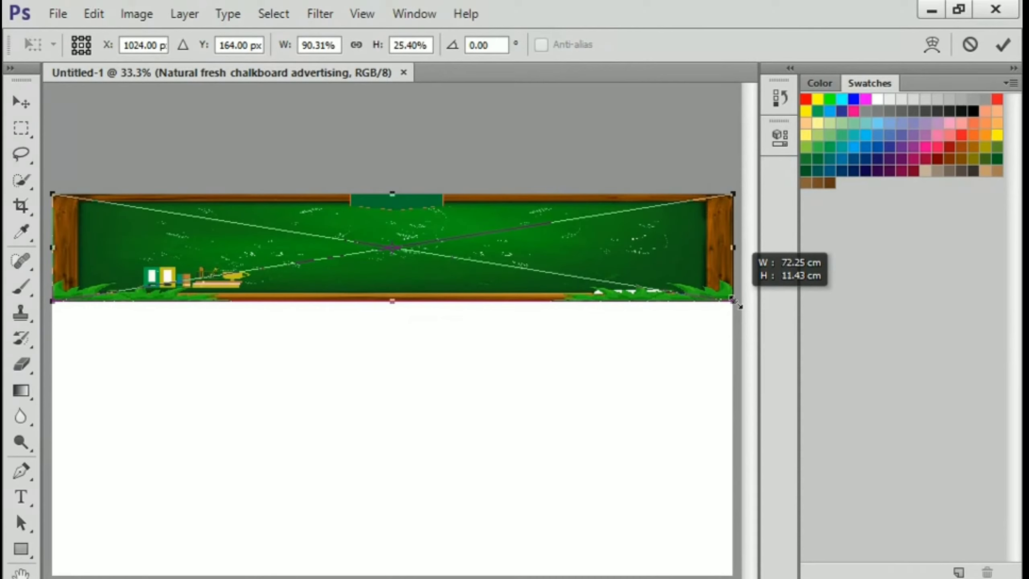
{"action": "left_click_drag", "start_coordinate": [736, 304], "coordinate": [736, 305]}
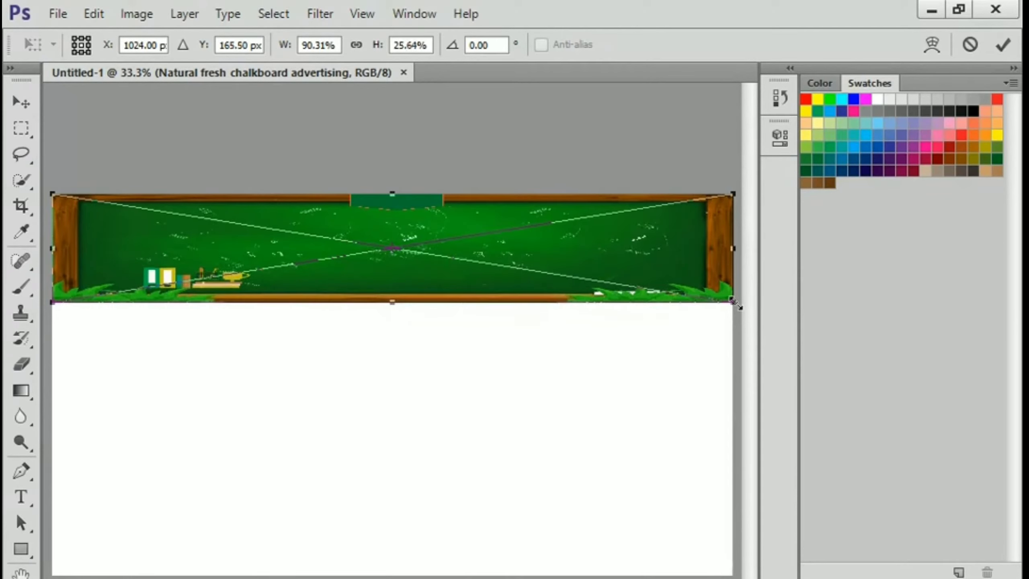
{"action": "key", "text": "Return"}
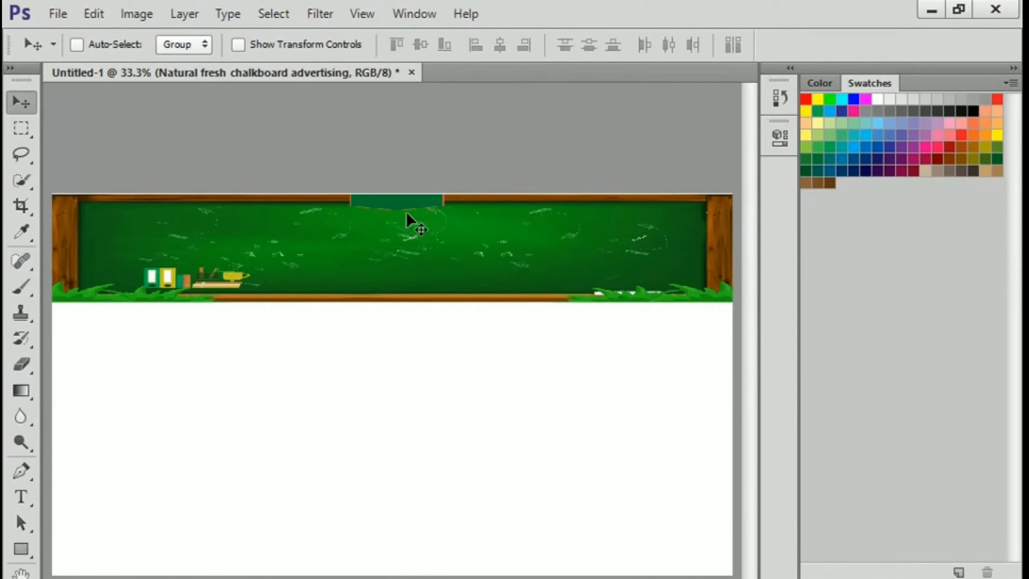
Step: Nudge the chalkboard banner slightly lower, then try and abandon a horizontal text line on it
{"action": "left_click_drag", "start_coordinate": [407, 213], "coordinate": [409, 226]}
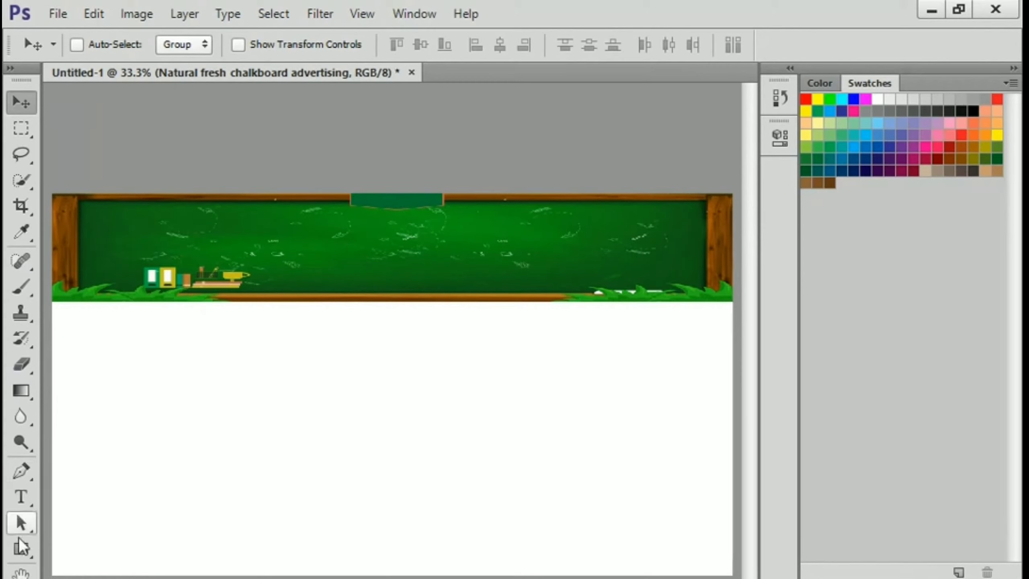
{"action": "left_click", "coordinate": [24, 501]}
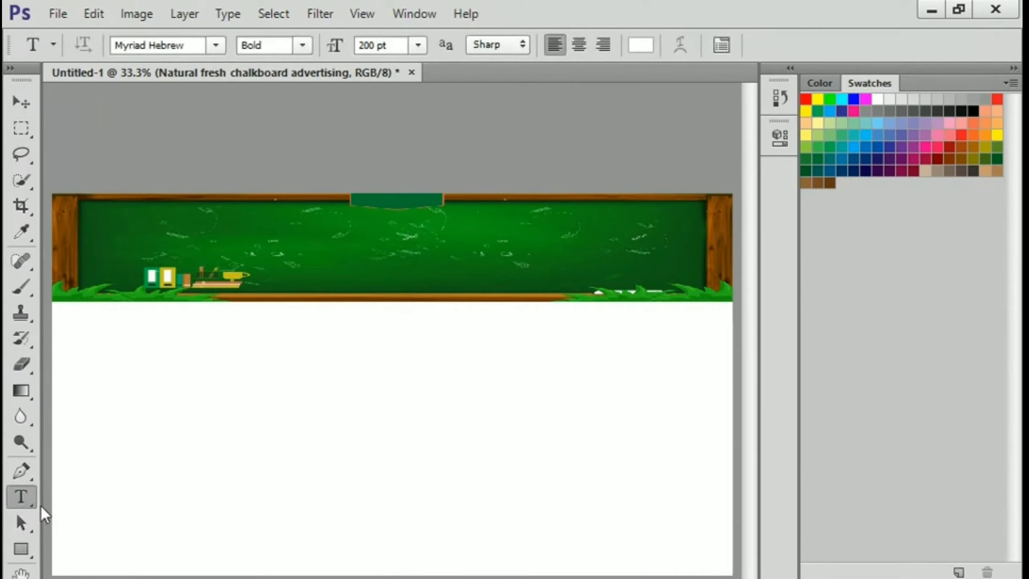
{"action": "right_click", "coordinate": [34, 503]}
{"action": "left_click", "coordinate": [94, 495]}
{"action": "left_click", "coordinate": [143, 231]}
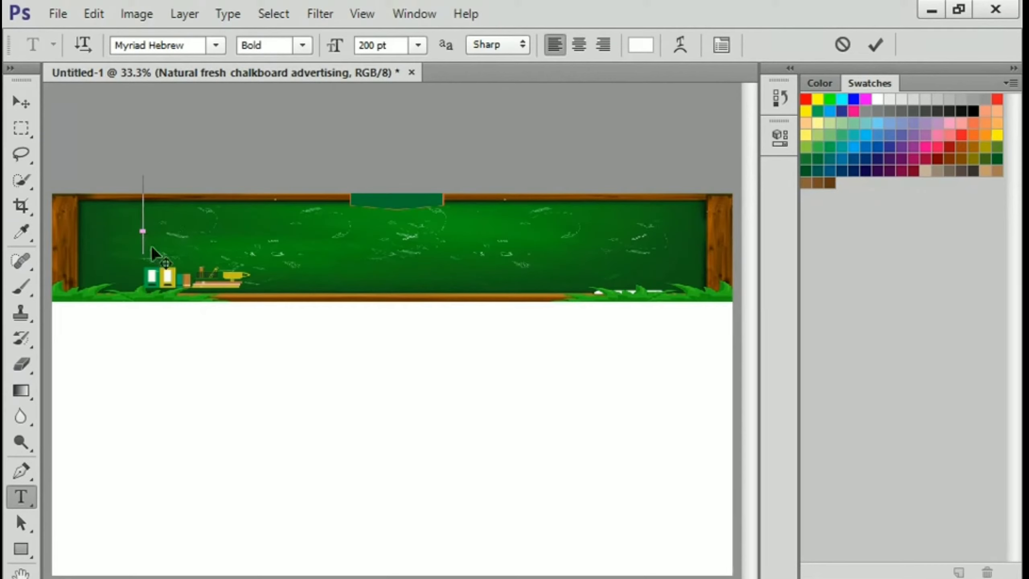
{"action": "left_click", "coordinate": [21, 101]}
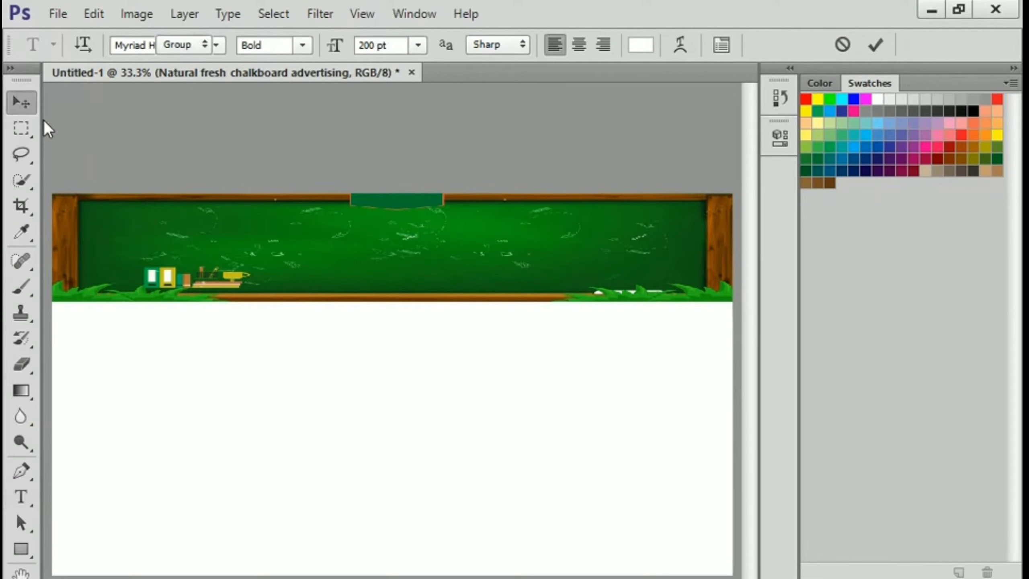
Step: Make a second attempt at a horizontal text line on the chalkboard, then cancel it
{"action": "left_click", "coordinate": [22, 496]}
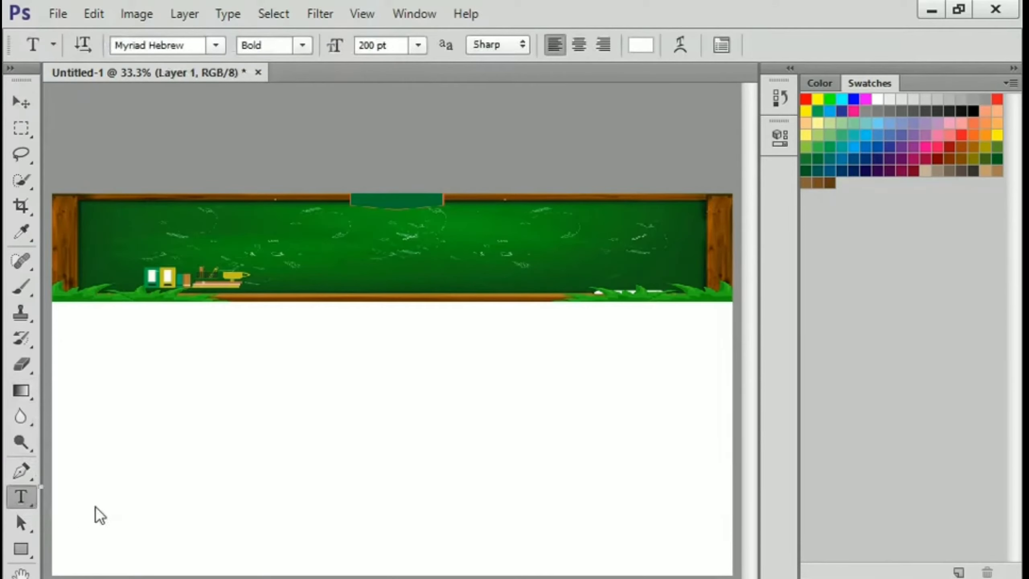
{"action": "right_click", "coordinate": [21, 496]}
{"action": "left_click", "coordinate": [110, 498]}
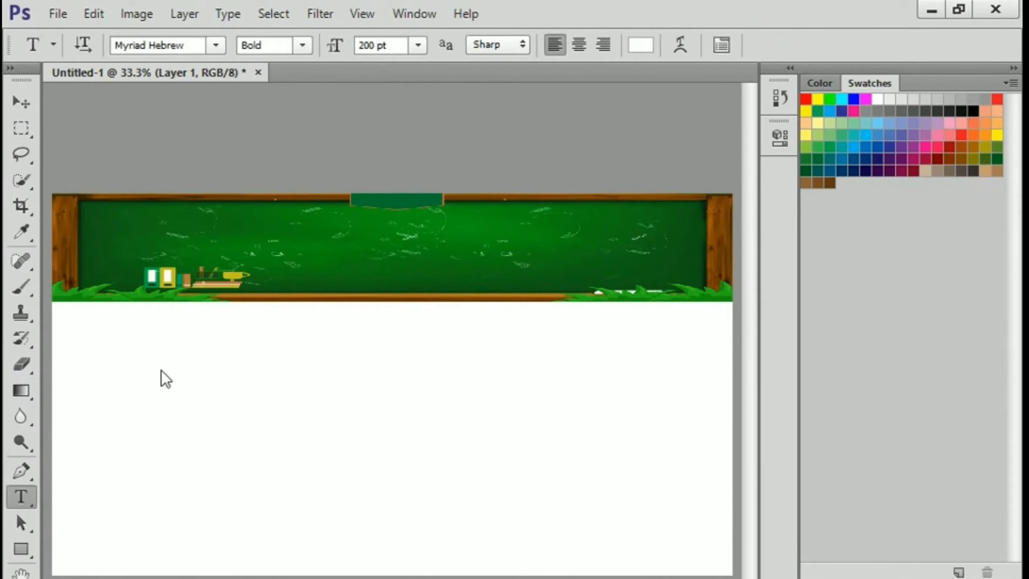
{"action": "left_click", "coordinate": [141, 236]}
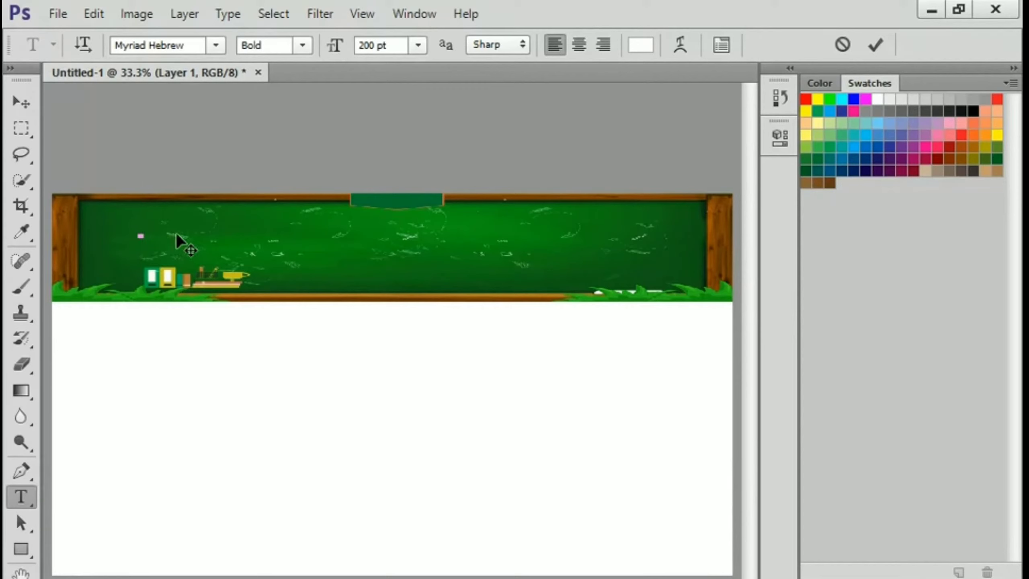
{"action": "key", "text": "Escape"}
{"action": "key", "text": "v"}
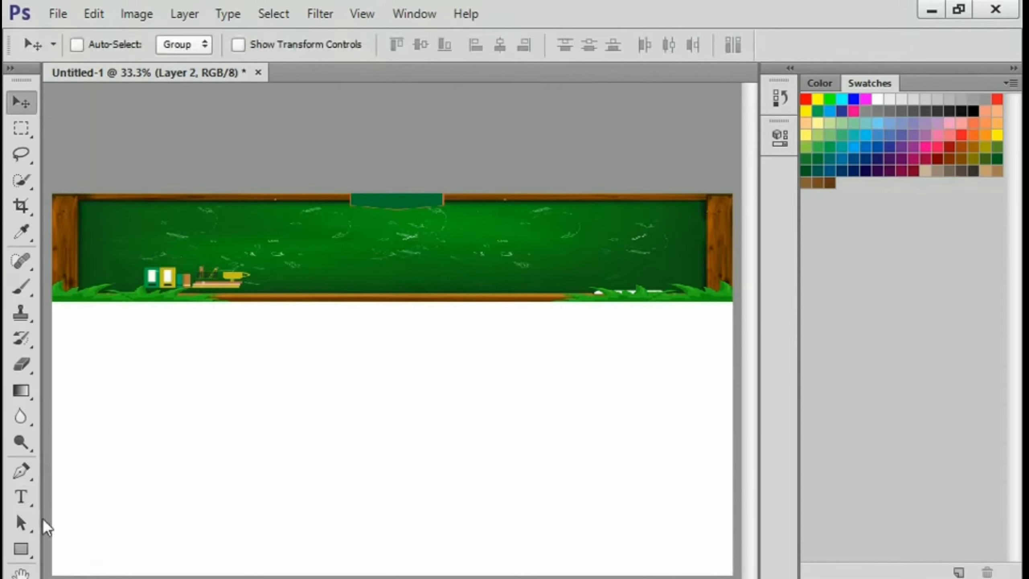
Step: Use the Horizontal Type Tool to open a fresh text entry on the chalkboard's left side
{"action": "left_click", "coordinate": [21, 498]}
{"action": "left_click", "coordinate": [94, 490]}
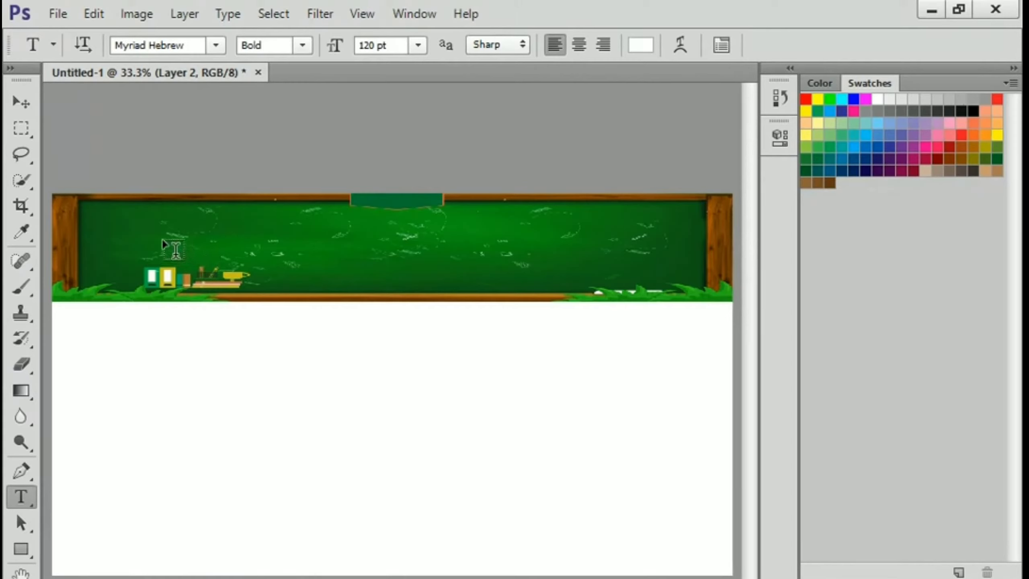
{"action": "left_click", "coordinate": [162, 239]}
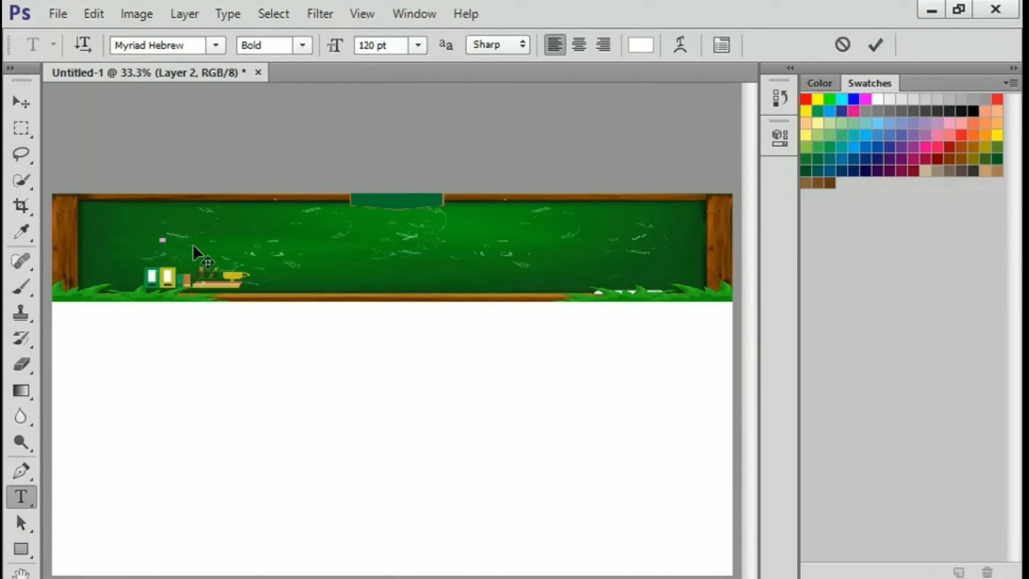
{"action": "left_click", "coordinate": [22, 102]}
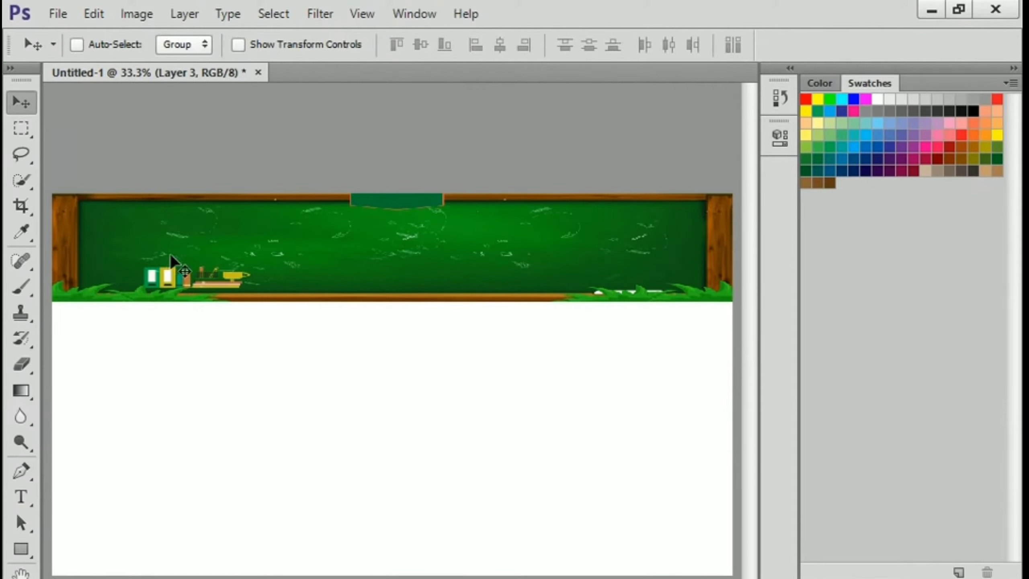
{"action": "left_click", "coordinate": [21, 497]}
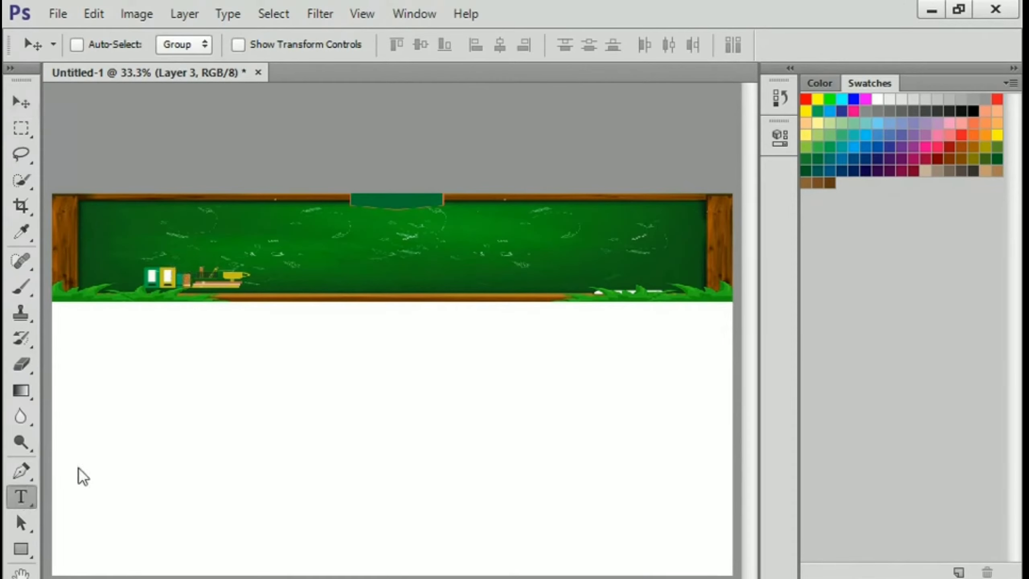
{"action": "left_click", "coordinate": [160, 251]}
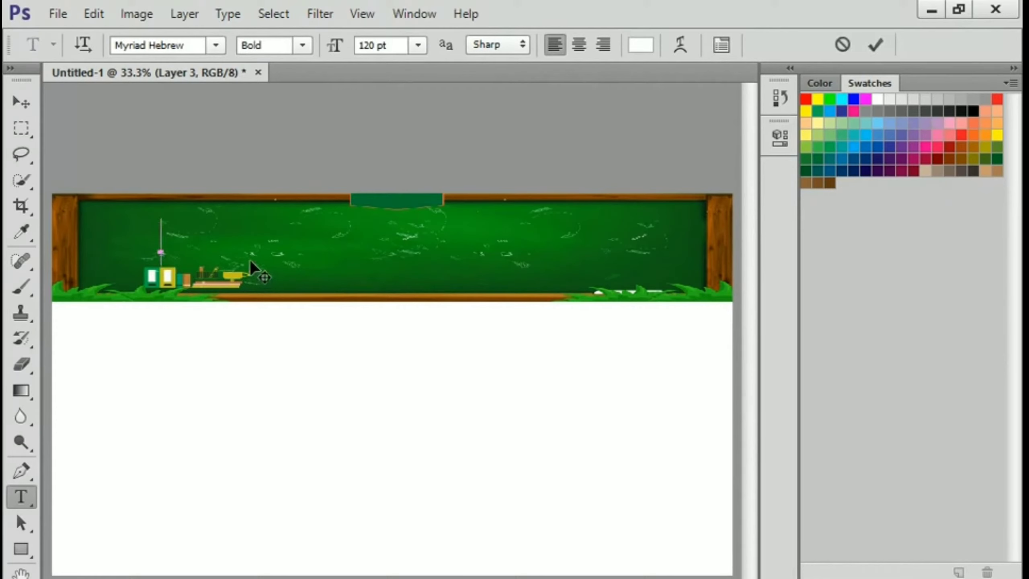
Step: Type the title '5-Munite Solutions', removing the stray € sign and leading space
{"action": "type", "text": "5"}
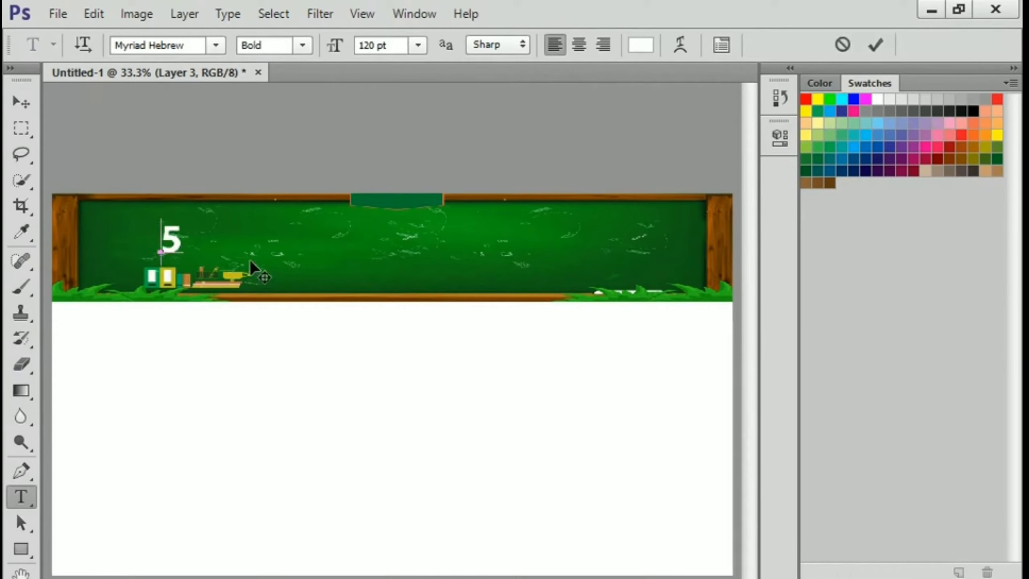
{"action": "type", "text": "-"}
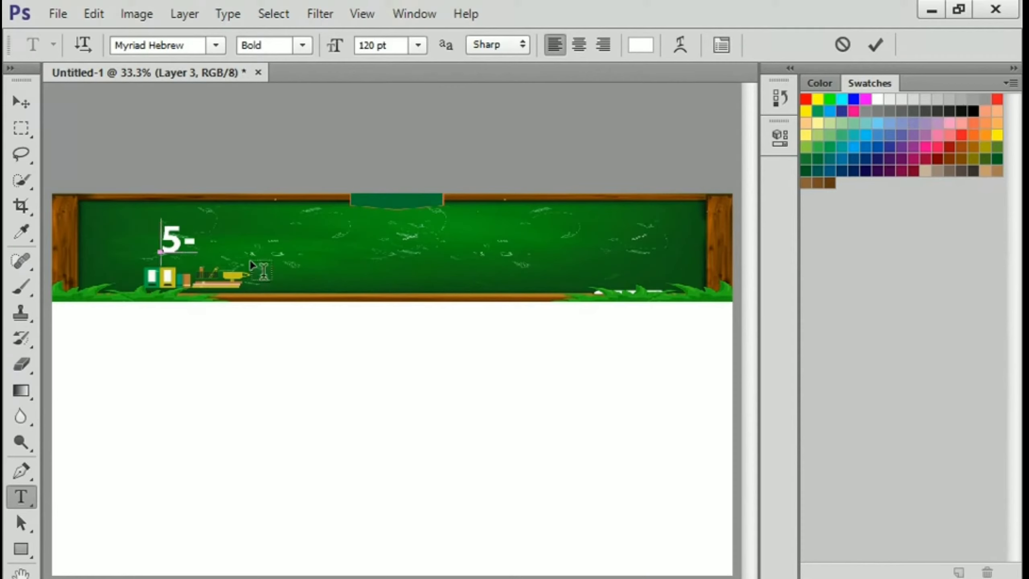
{"action": "type", "text": "Mu"}
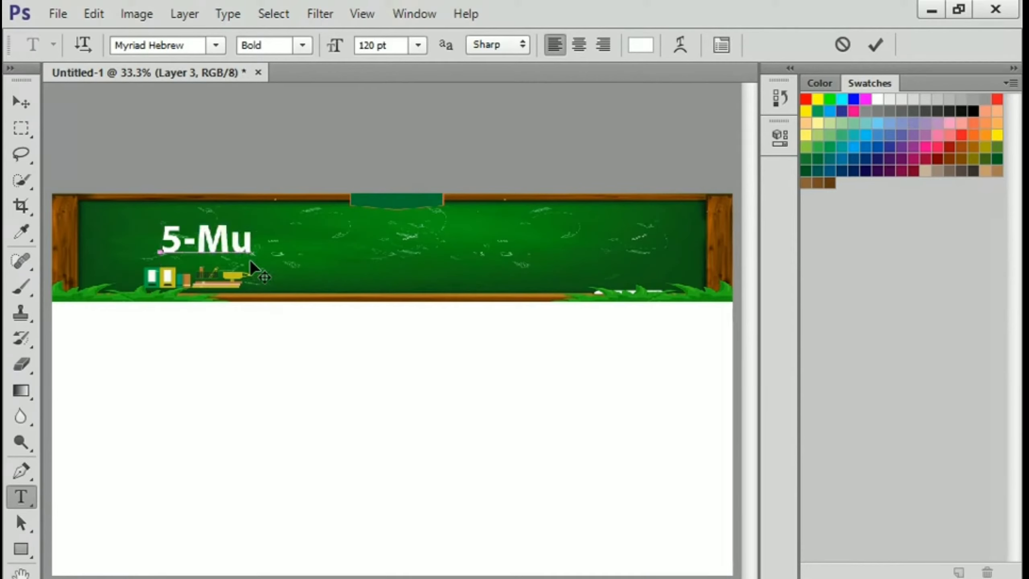
{"action": "type", "text": "nite"}
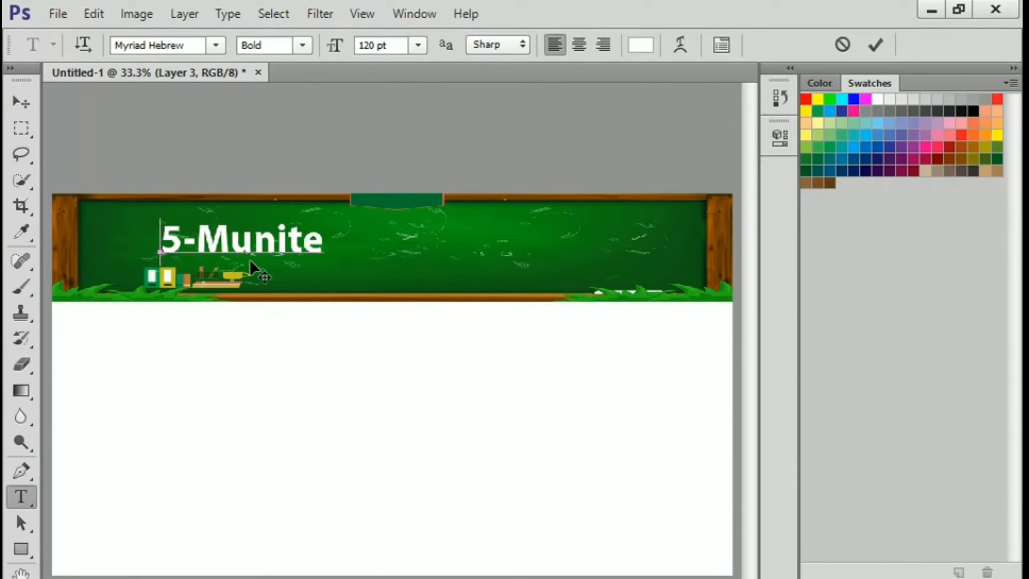
{"action": "type", "text": "€"}
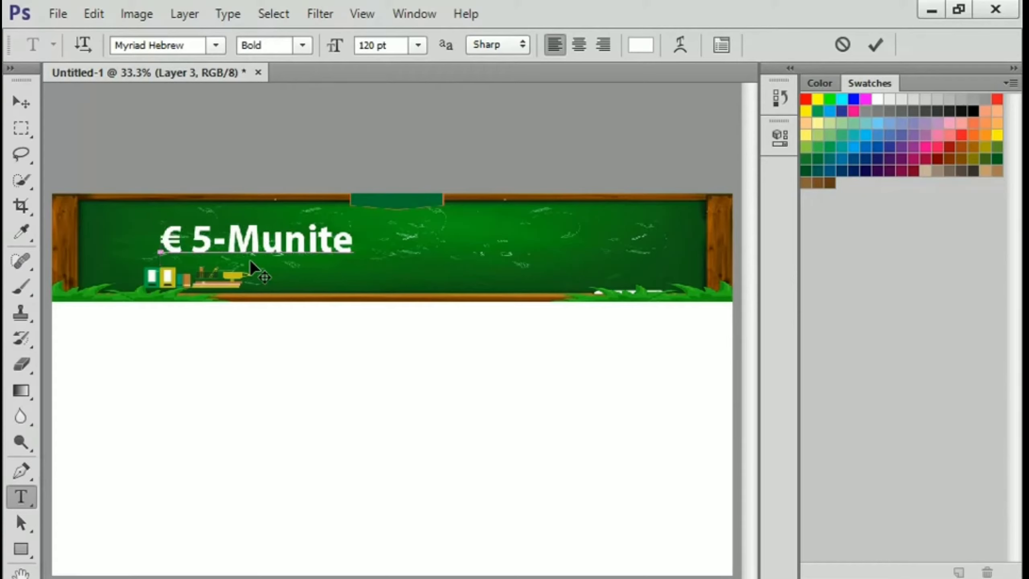
{"action": "key", "text": "Delete"}
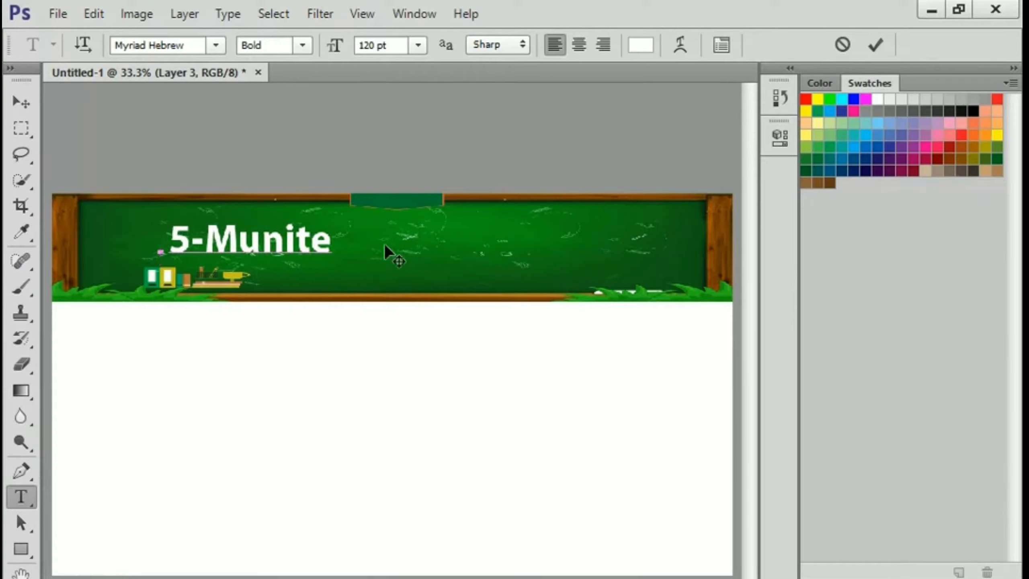
{"action": "key", "text": "Delete"}
{"action": "key", "text": "End"}
{"action": "type", "text": "S"}
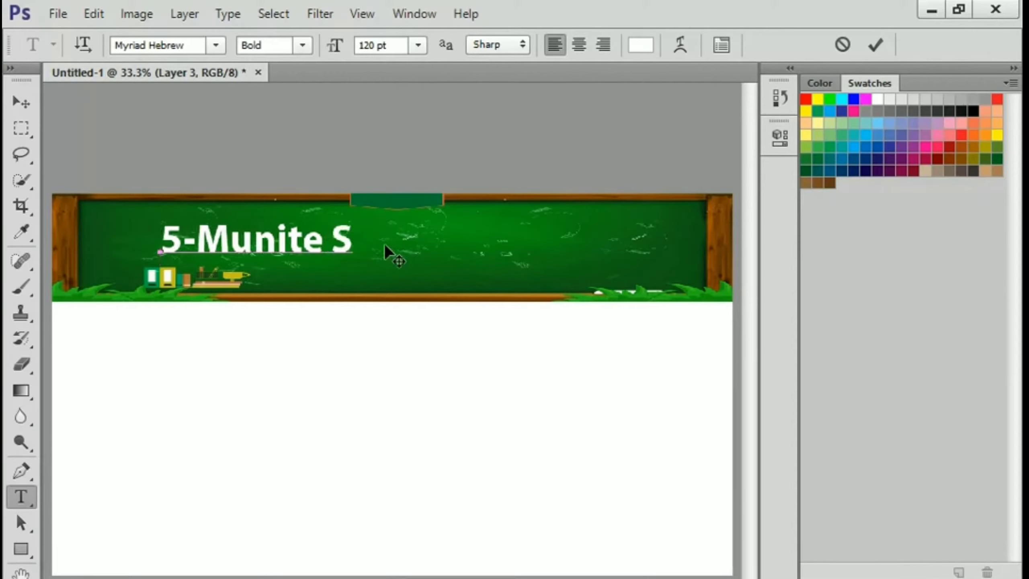
{"action": "type", "text": "olu"}
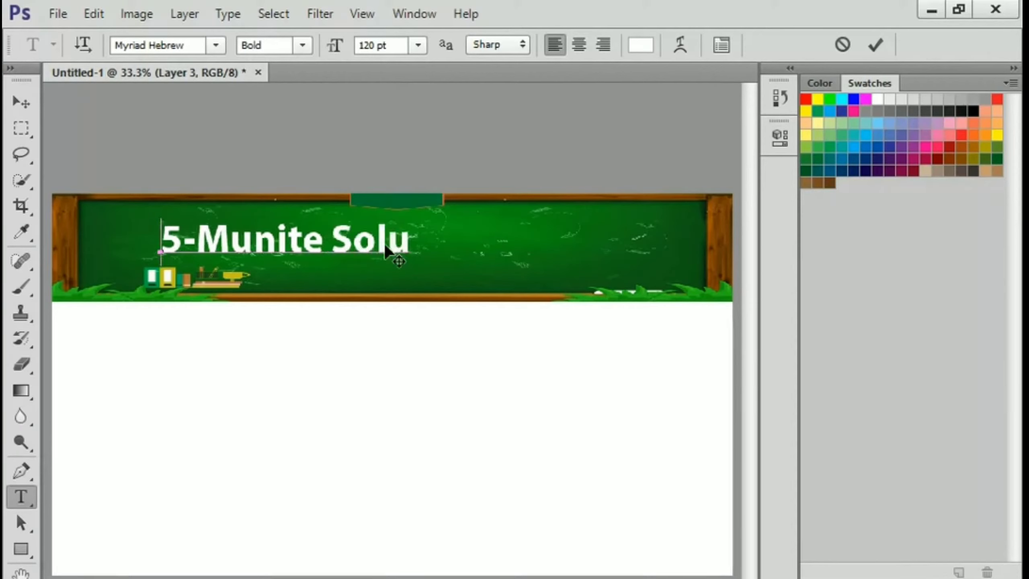
{"action": "type", "text": "tions"}
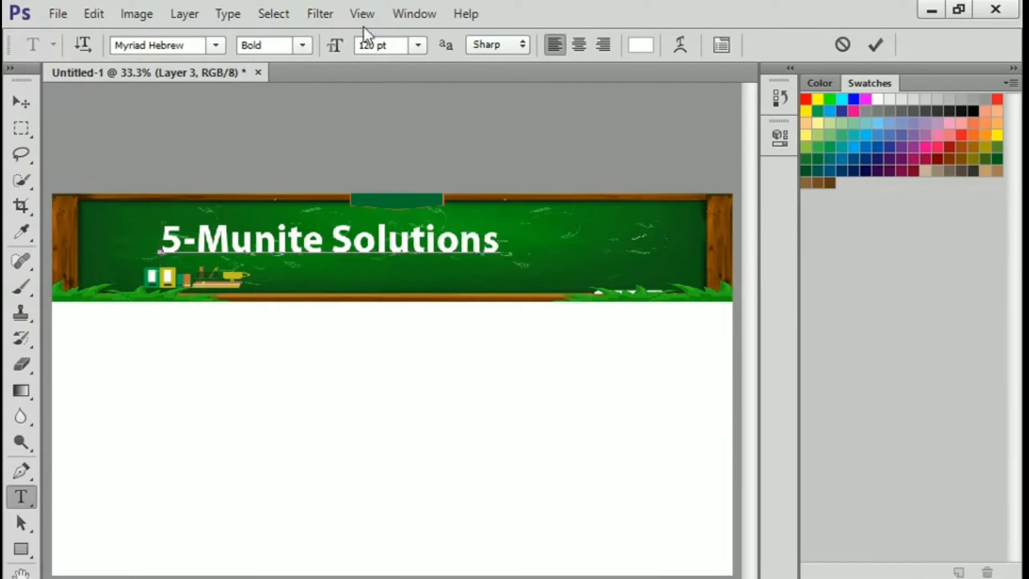
Step: Select all the title text and change its font size to 130 pt in the options bar
{"action": "left_click", "coordinate": [421, 44]}
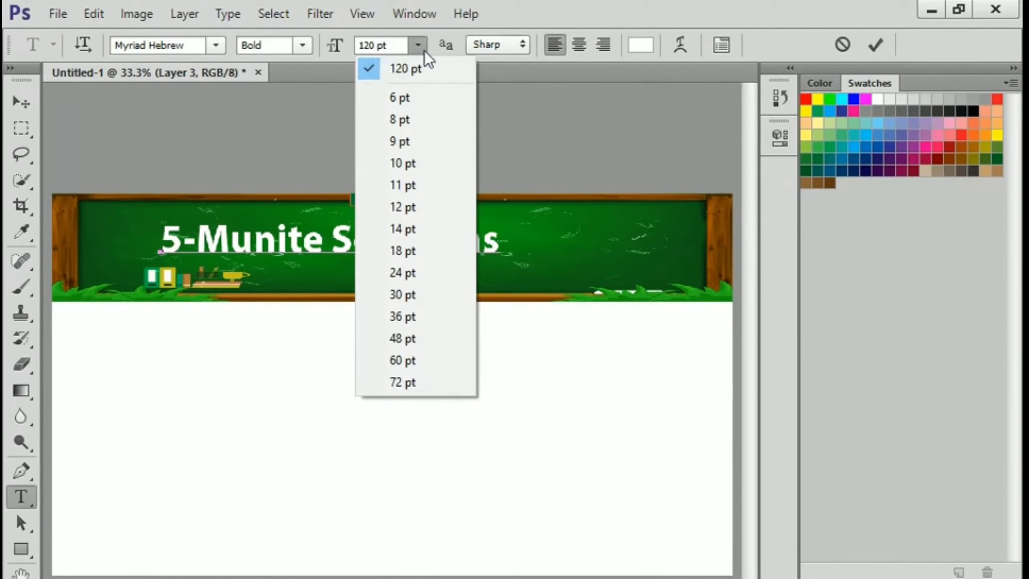
{"action": "left_click", "coordinate": [373, 46]}
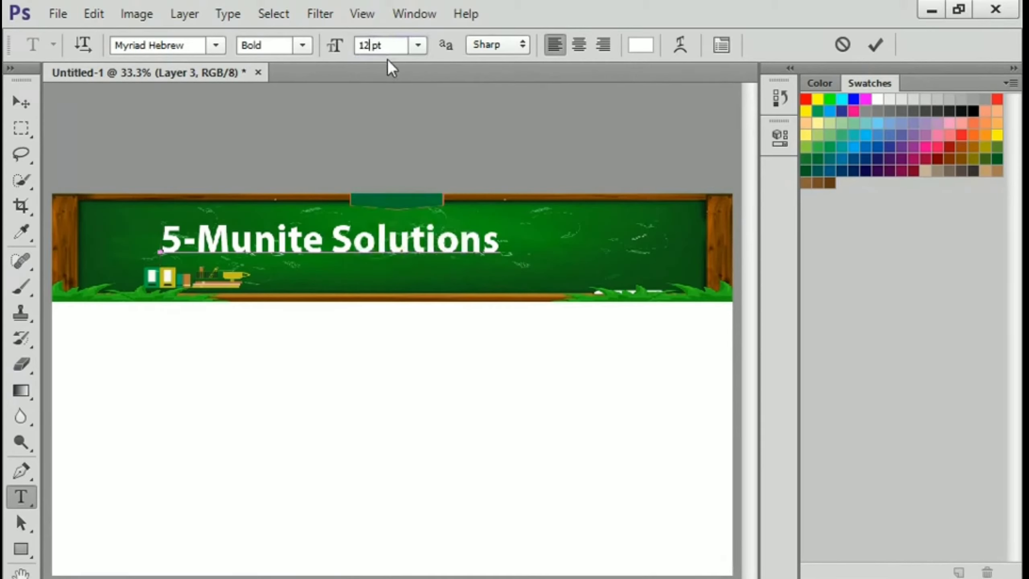
{"action": "type", "text": "5"}
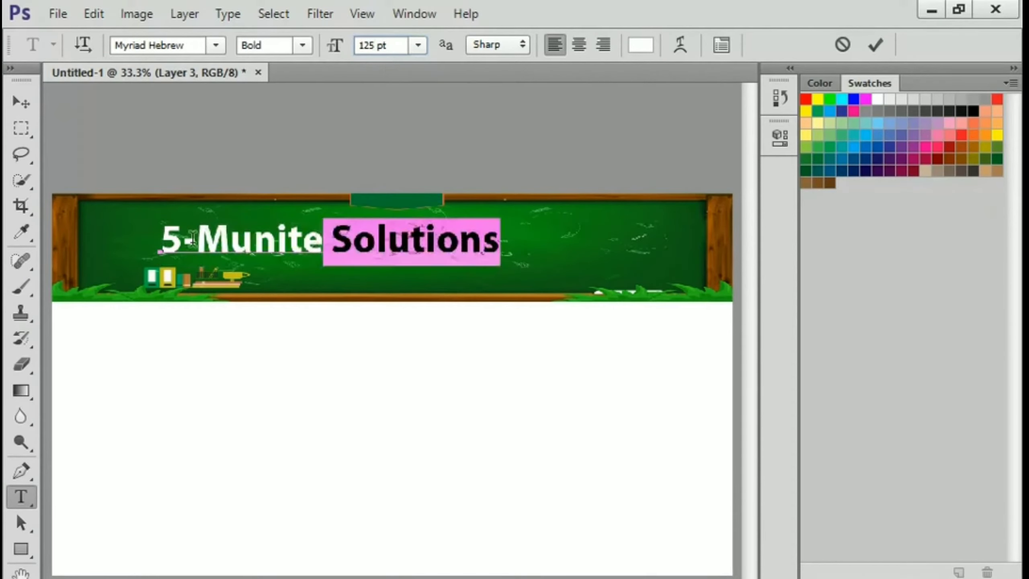
{"action": "left_click", "coordinate": [154, 239]}
{"action": "key", "text": "ctrl+a"}
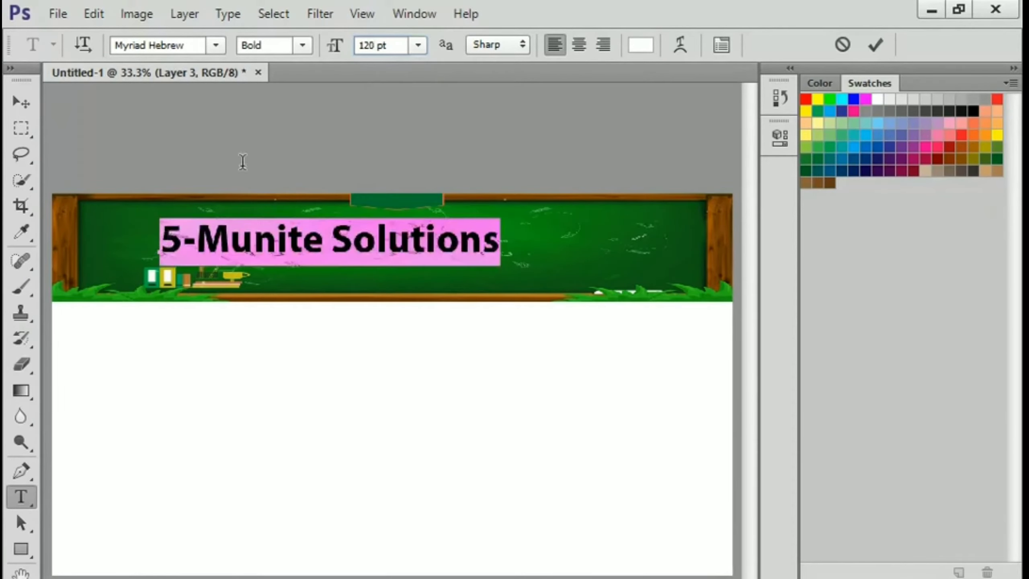
{"action": "type", "text": "125"}
{"action": "left_click", "coordinate": [374, 45]}
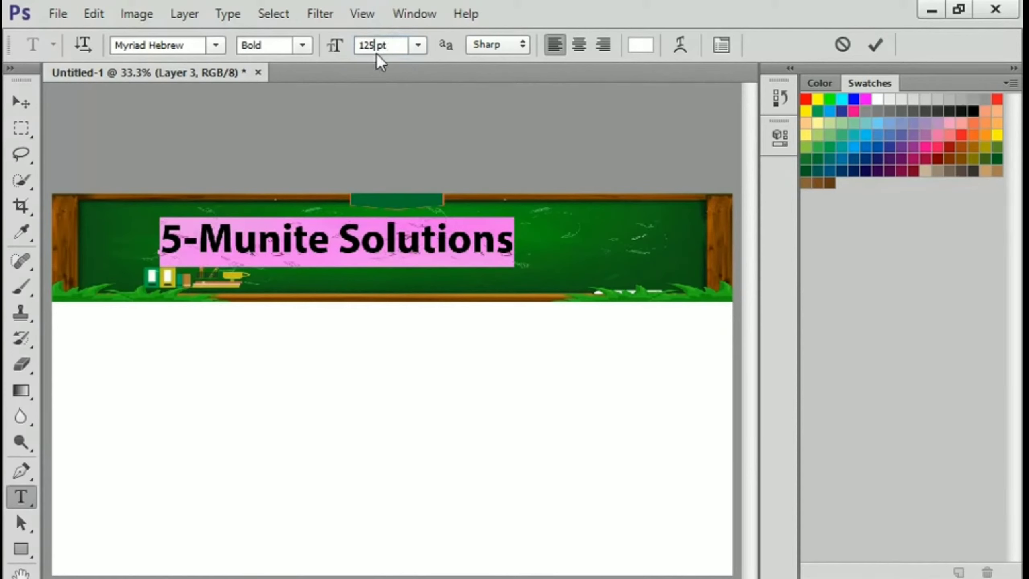
{"action": "key", "text": "BackSpace"}
{"action": "key", "text": "BackSpace"}
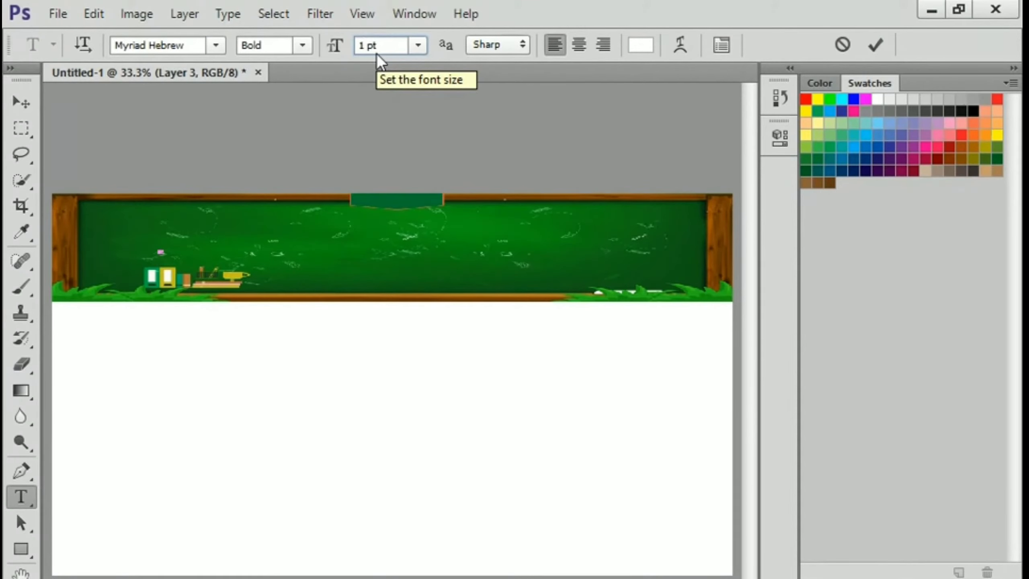
{"action": "type", "text": "30"}
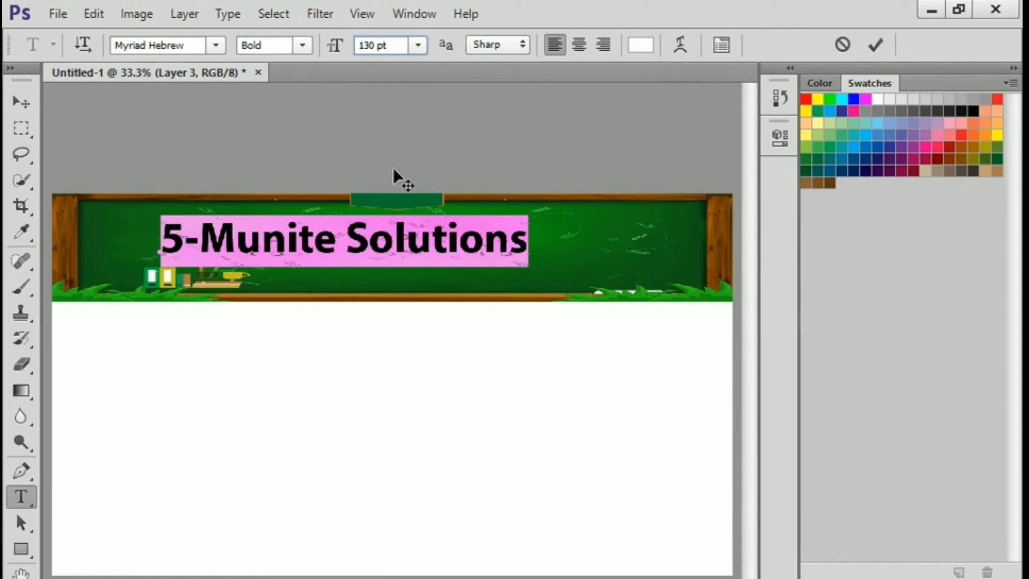
{"action": "left_click", "coordinate": [544, 263]}
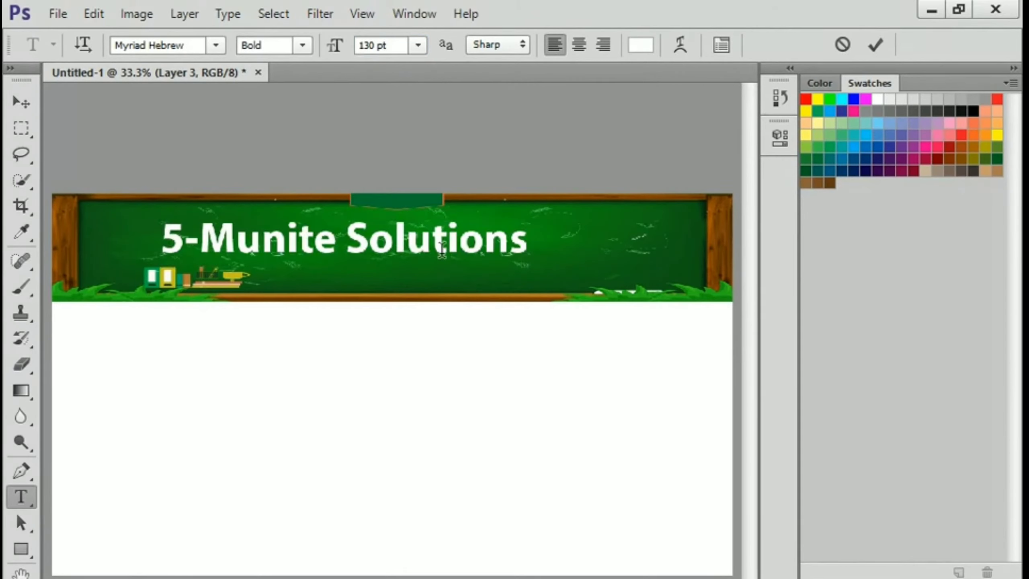
{"action": "left_click", "coordinate": [166, 242]}
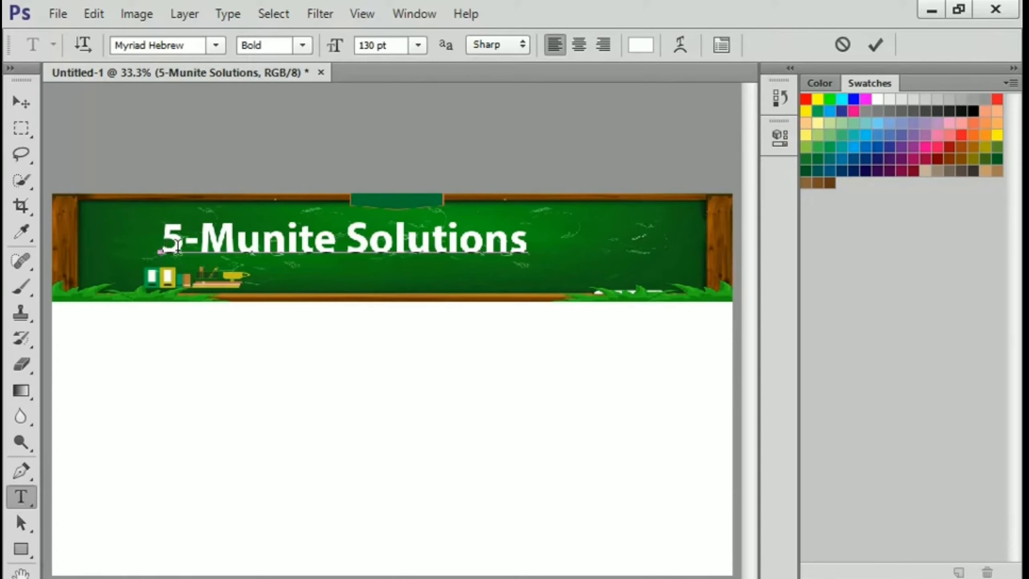
Step: Add leading spaces and drag the title text rightward across the chalkboard
{"action": "key", "text": "ctrl+Return"}
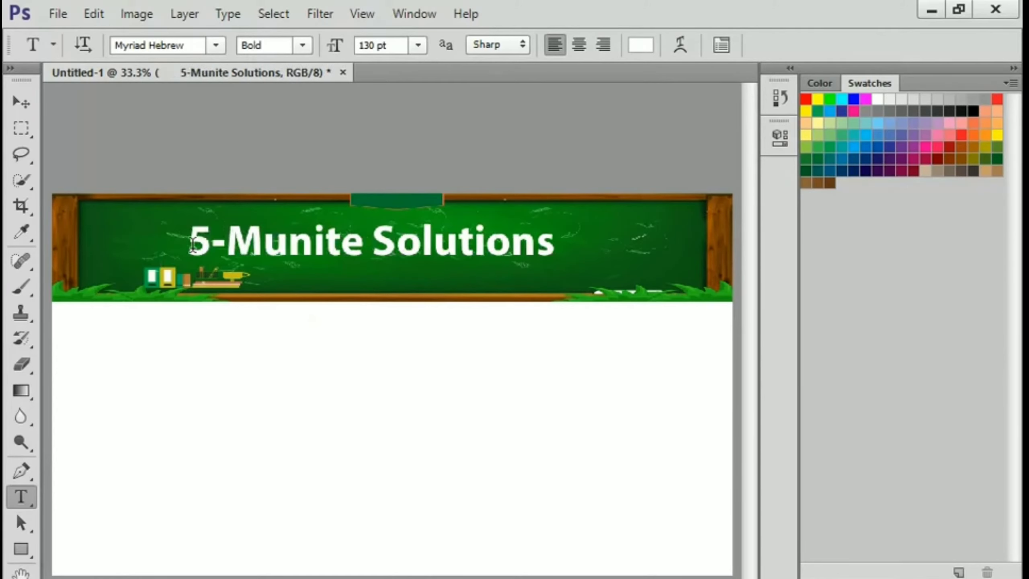
{"action": "left_click_drag", "start_coordinate": [189, 243], "coordinate": [557, 243]}
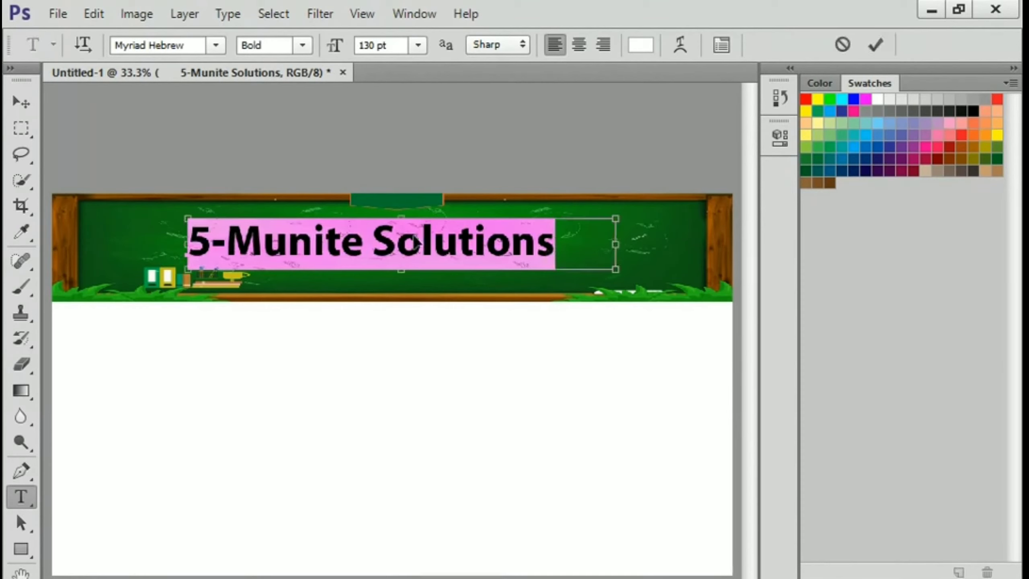
{"action": "mouse_move", "coordinate": [413, 243]}
{"action": "left_mouse_down"}
{"action": "mouse_move", "coordinate": [446, 242]}
{"action": "mouse_move", "coordinate": [430, 242]}
{"action": "left_mouse_up"}
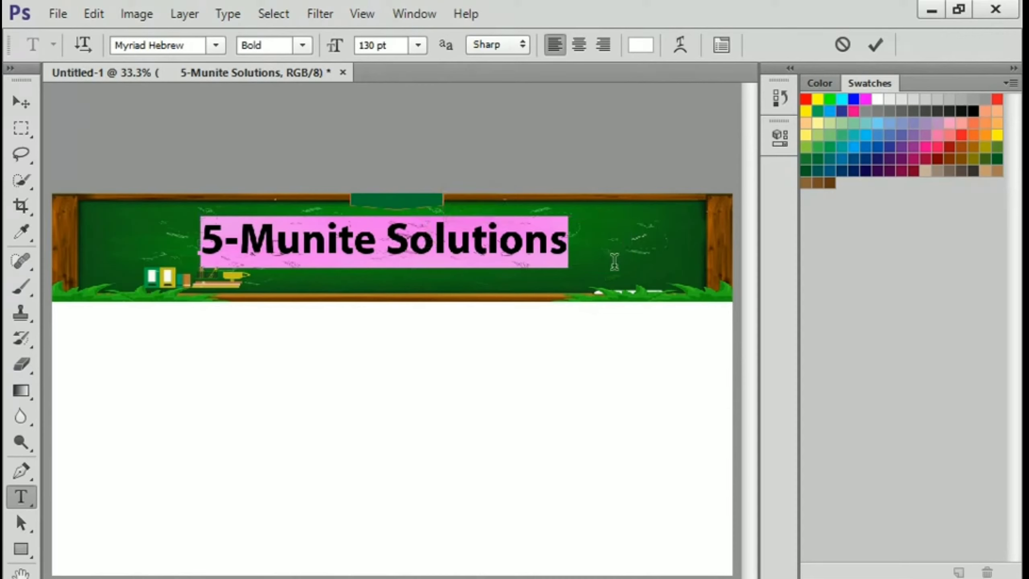
Step: Scale the title to 132.55 pt, fine-tune its position, and commit the edit
{"action": "key", "text": "ctrl"}
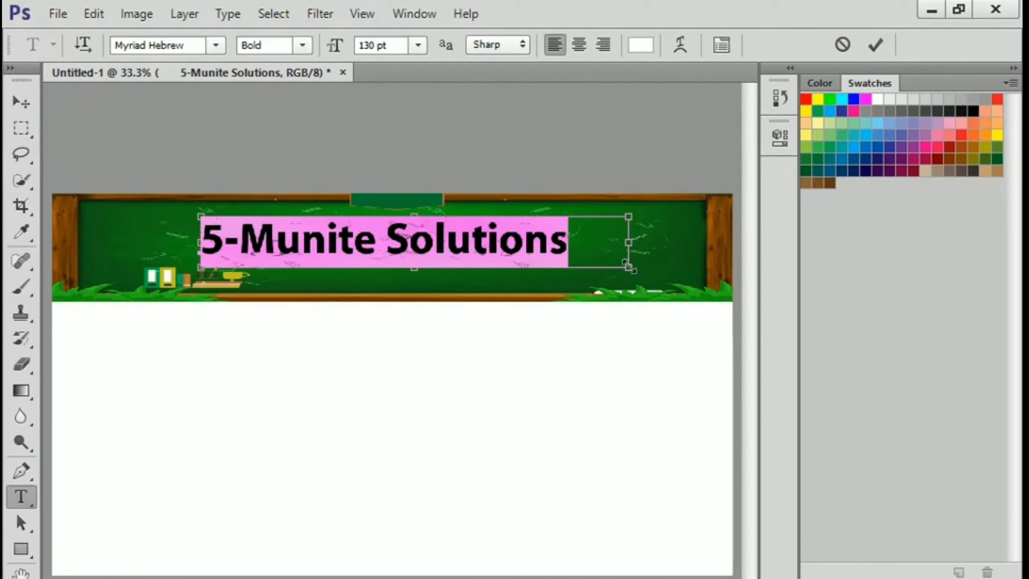
{"action": "left_click_drag", "start_coordinate": [629, 268], "coordinate": [638, 270]}
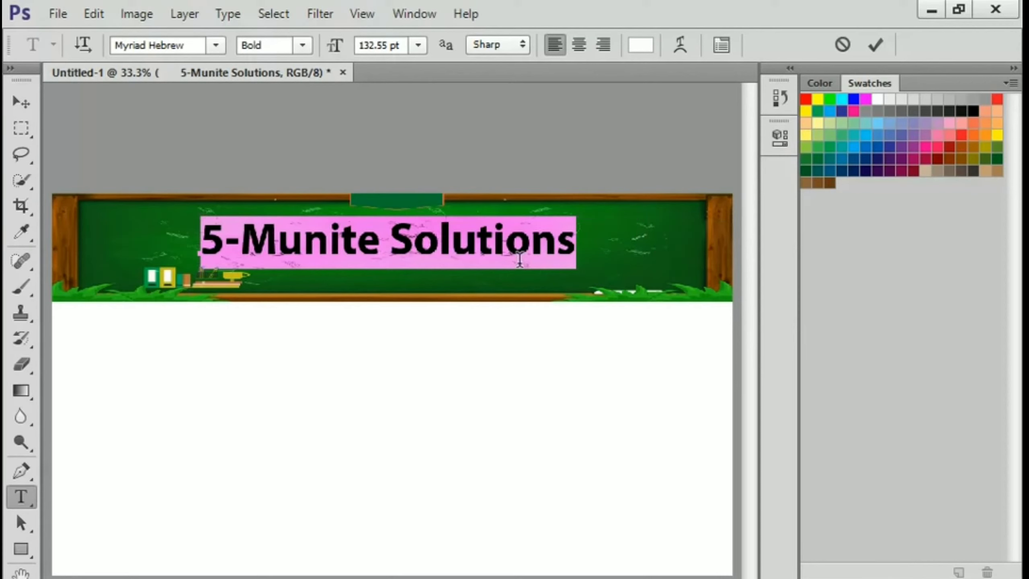
{"action": "key", "text": "ctrl"}
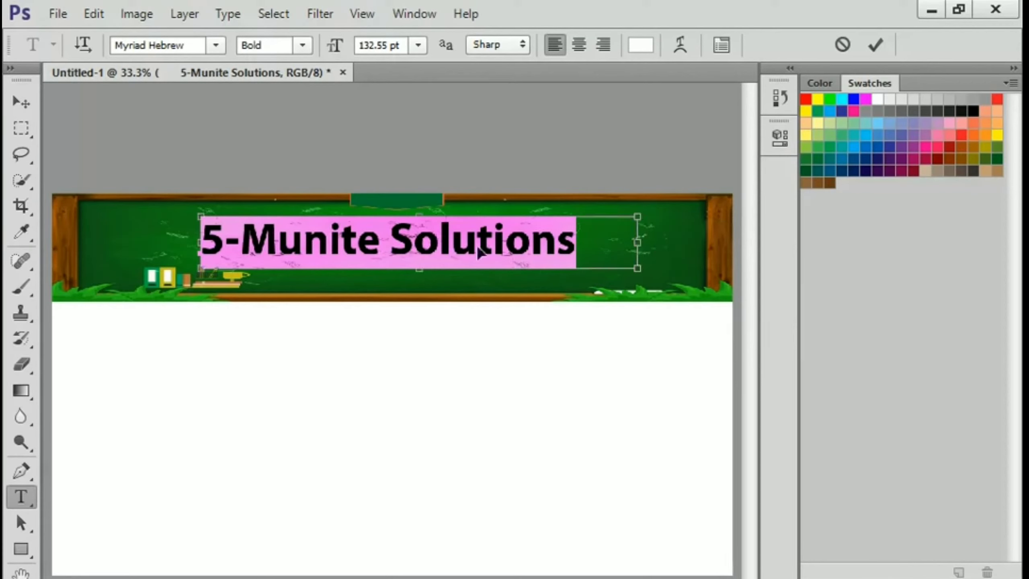
{"action": "left_click_drag", "start_coordinate": [456, 245], "coordinate": [454, 246]}
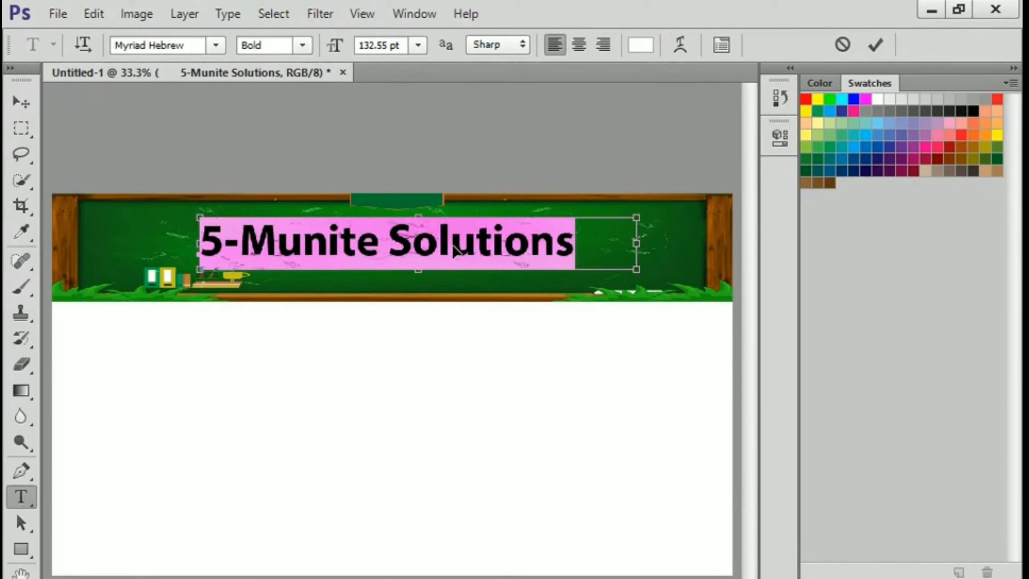
{"action": "left_click_drag", "start_coordinate": [454, 250], "coordinate": [462, 251]}
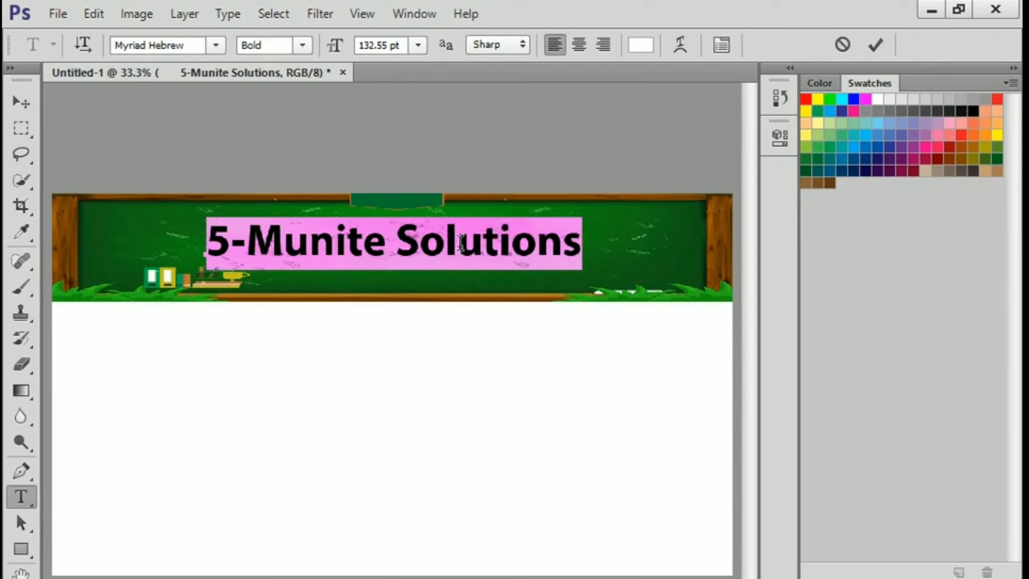
{"action": "key", "text": "ctrl+Return"}
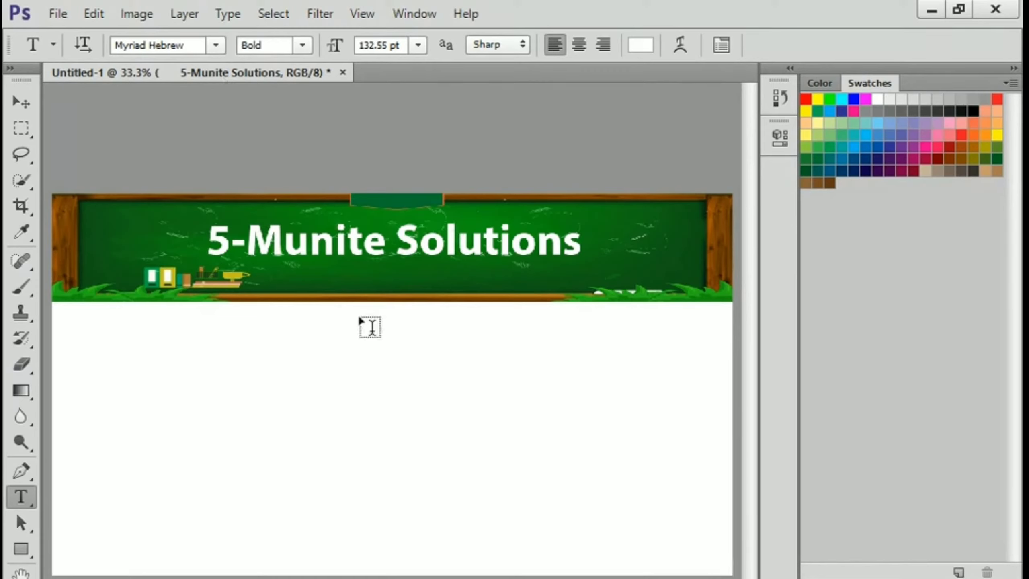
Step: Add a Brightness/Contrast adjustment layer and dock its settings panel
{"action": "key", "text": "alt+["}
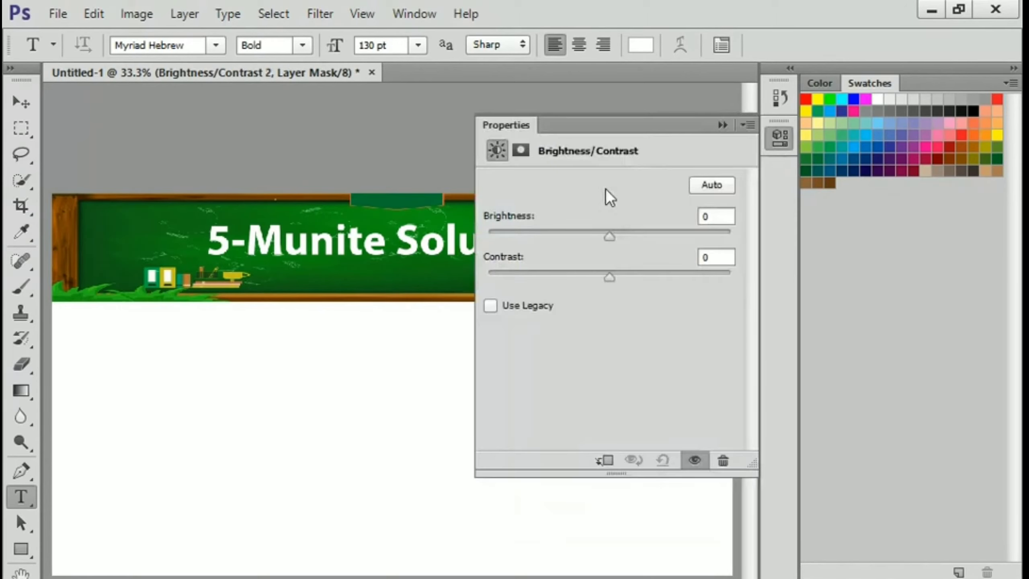
{"action": "left_click_drag", "start_coordinate": [783, 151], "coordinate": [802, 153]}
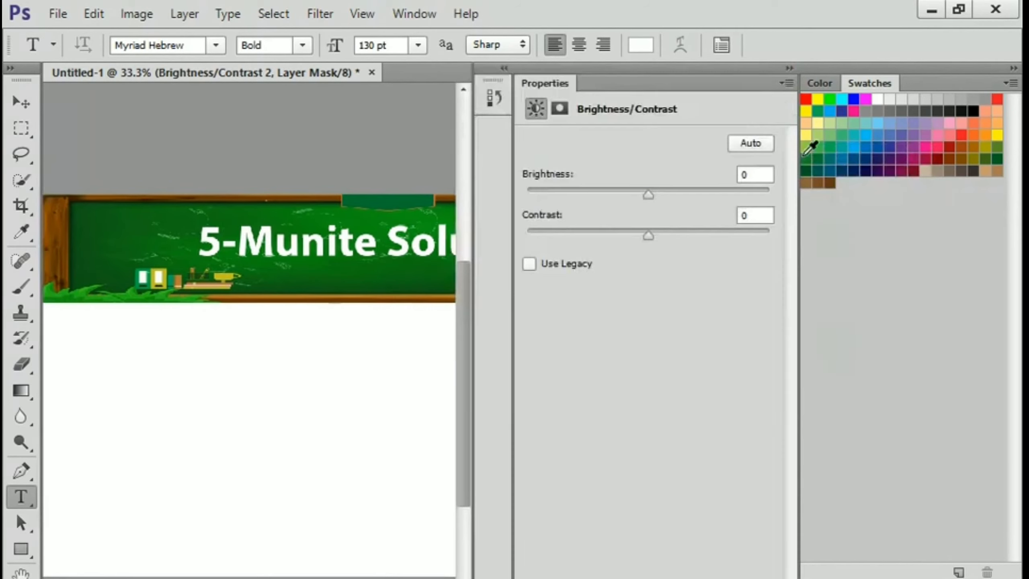
{"action": "left_click", "coordinate": [780, 84]}
{"action": "left_click", "coordinate": [735, 85]}
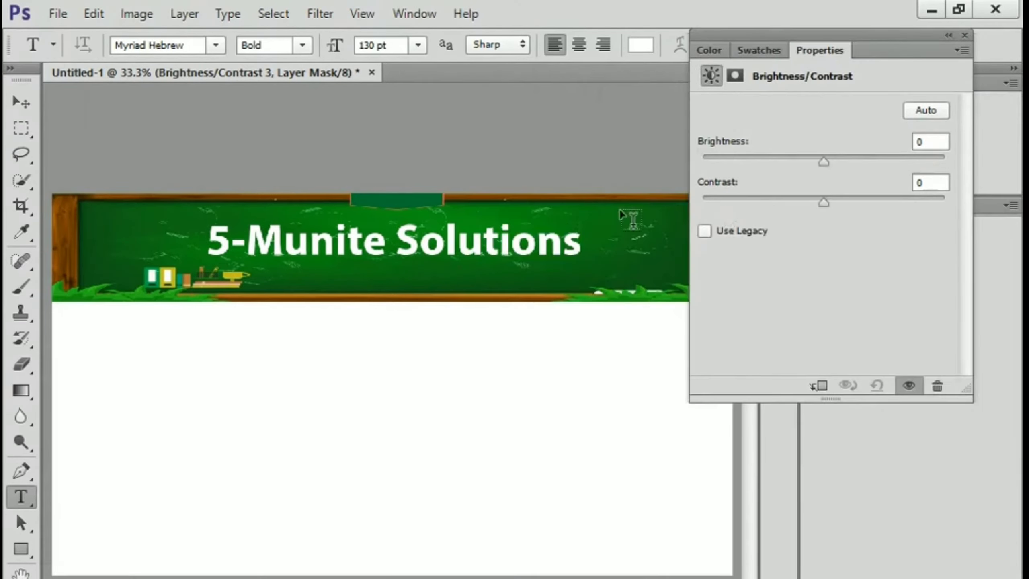
Step: Set the adjustment to Brightness 81 and Contrast 60
{"action": "mouse_move", "coordinate": [826, 157]}
{"action": "left_mouse_down"}
{"action": "mouse_move", "coordinate": [940, 157]}
{"action": "mouse_move", "coordinate": [805, 157]}
{"action": "mouse_move", "coordinate": [891, 156]}
{"action": "left_mouse_up"}
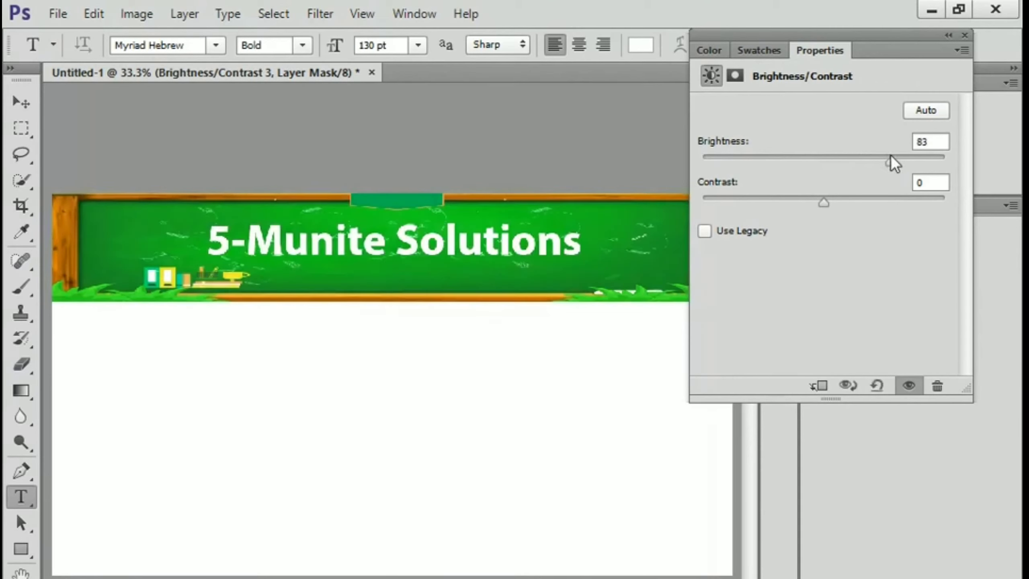
{"action": "left_click_drag", "start_coordinate": [891, 160], "coordinate": [870, 161]}
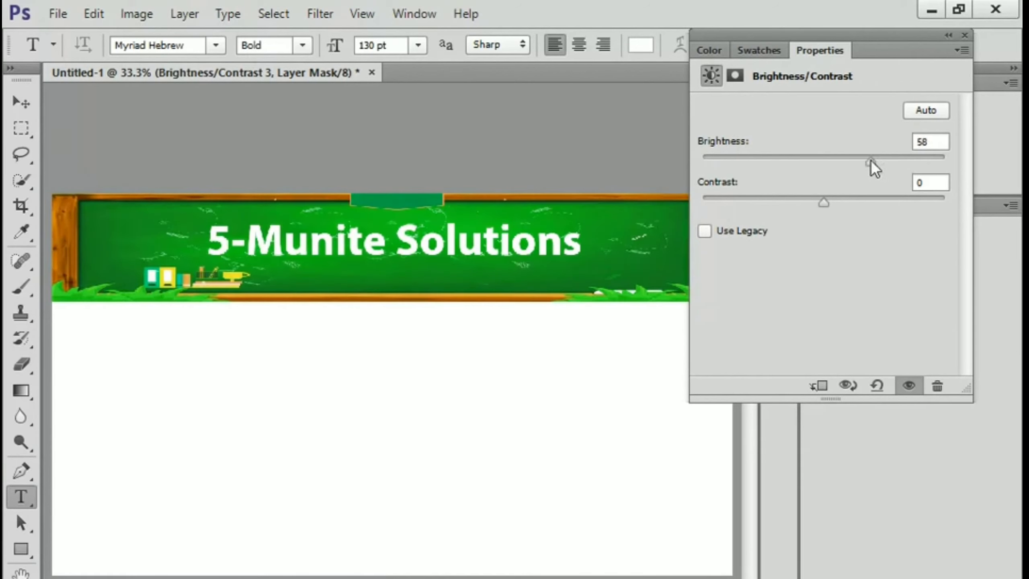
{"action": "mouse_move", "coordinate": [823, 201]}
{"action": "left_mouse_down"}
{"action": "mouse_move", "coordinate": [964, 207]}
{"action": "mouse_move", "coordinate": [782, 211]}
{"action": "mouse_move", "coordinate": [884, 211]}
{"action": "mouse_move", "coordinate": [872, 207]}
{"action": "left_mouse_up"}
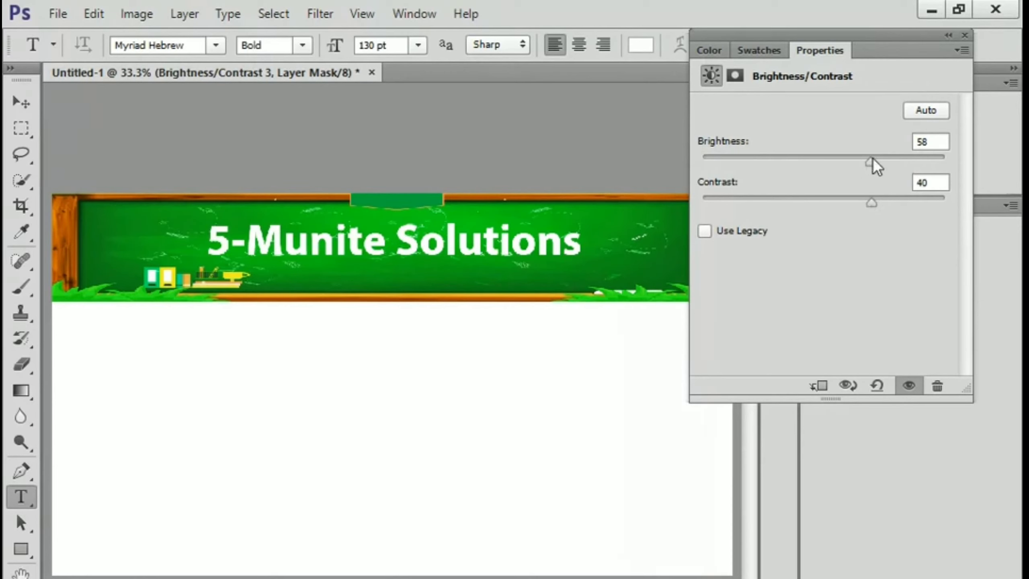
{"action": "mouse_move", "coordinate": [873, 159]}
{"action": "left_mouse_down"}
{"action": "mouse_move", "coordinate": [882, 159]}
{"action": "mouse_move", "coordinate": [871, 160]}
{"action": "left_mouse_up"}
{"action": "left_click_drag", "start_coordinate": [873, 37], "coordinate": [863, 141]}
{"action": "left_click_drag", "start_coordinate": [837, 224], "coordinate": [613, 398]}
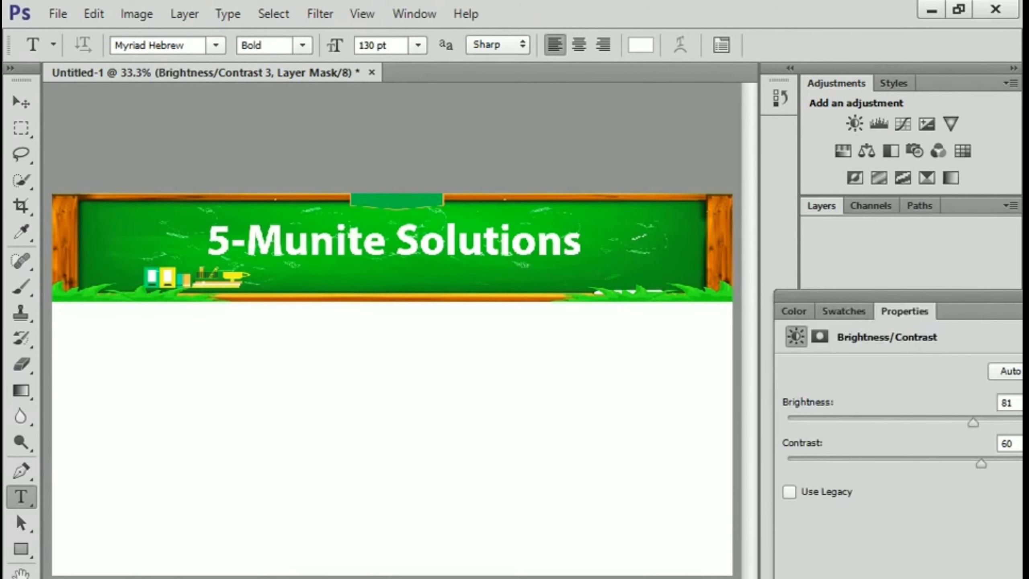
Step: Save the banner as Untitled-1.jpg with the JPEG format chosen in Save As
{"action": "left_click", "coordinate": [57, 14]}
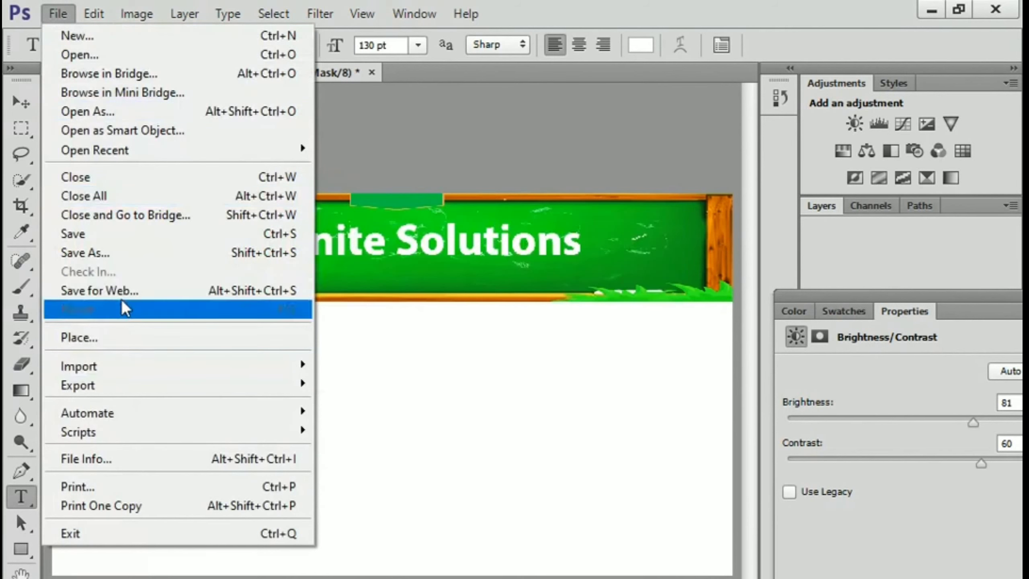
{"action": "left_click", "coordinate": [129, 254]}
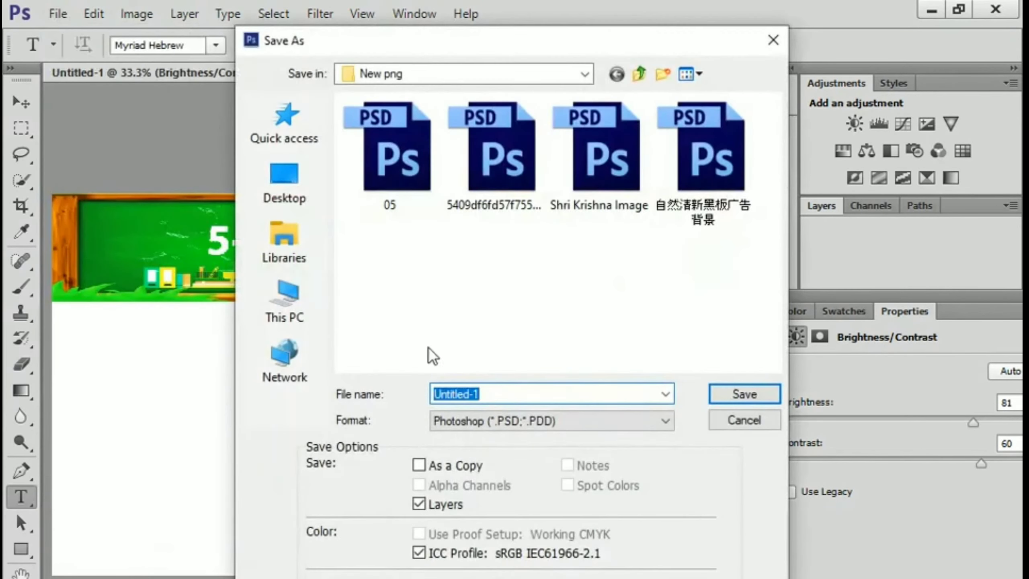
{"action": "left_click", "coordinate": [642, 421]}
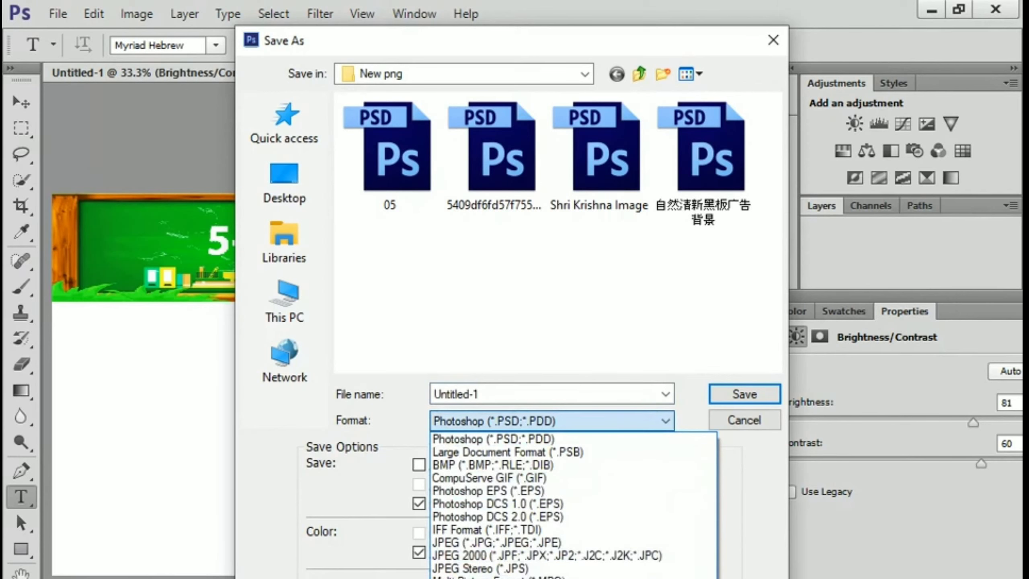
{"action": "left_click", "coordinate": [550, 541]}
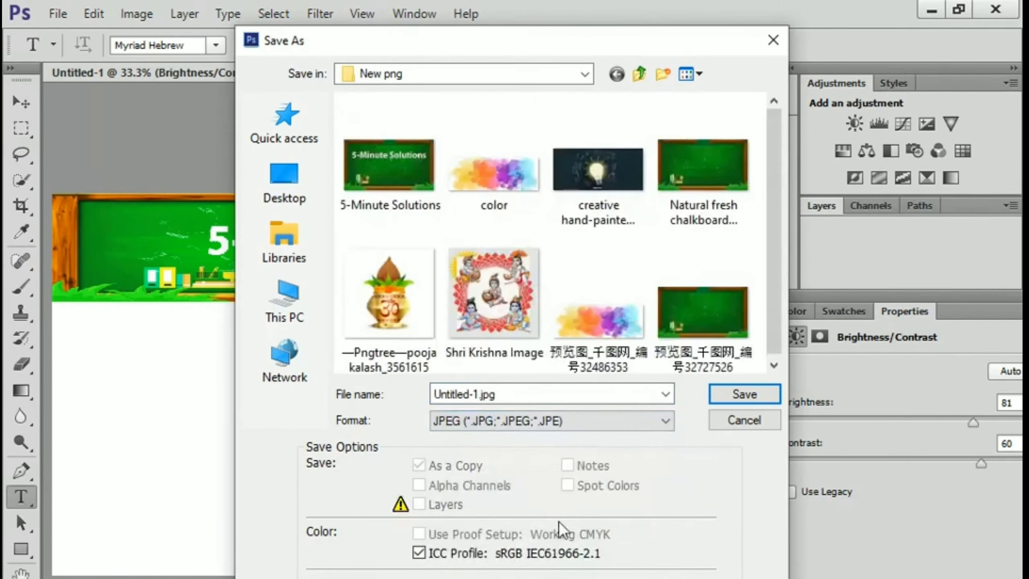